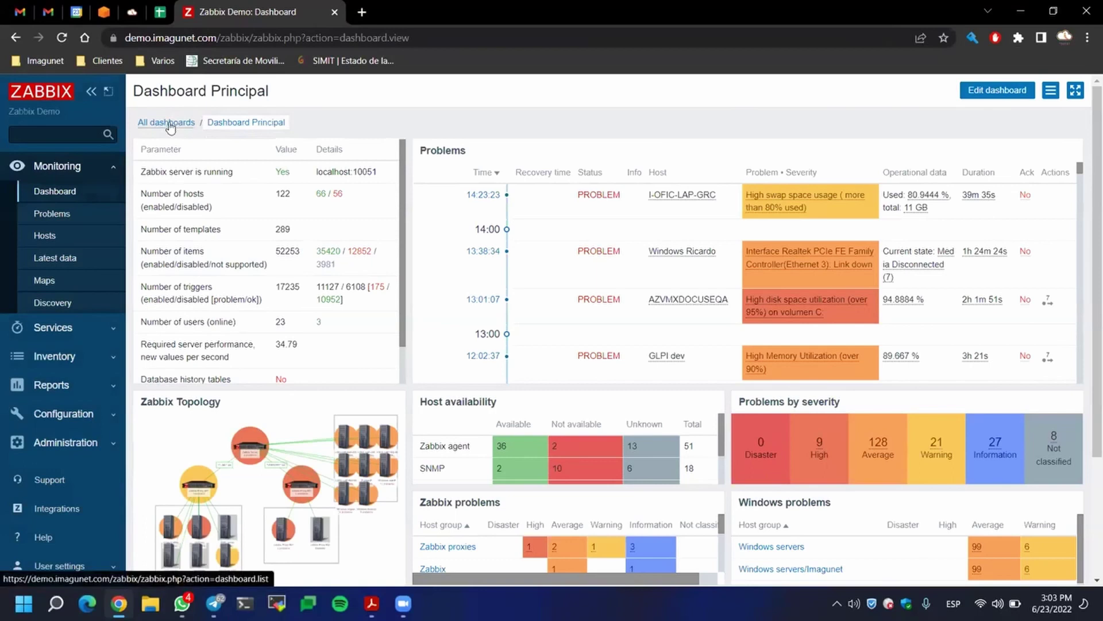
Open the Zabbix Meetup 2022 dashboard from the list of all dashboards and open the Top hosts widget's settings.
{"action": "left_click", "coordinate": [170, 126]}
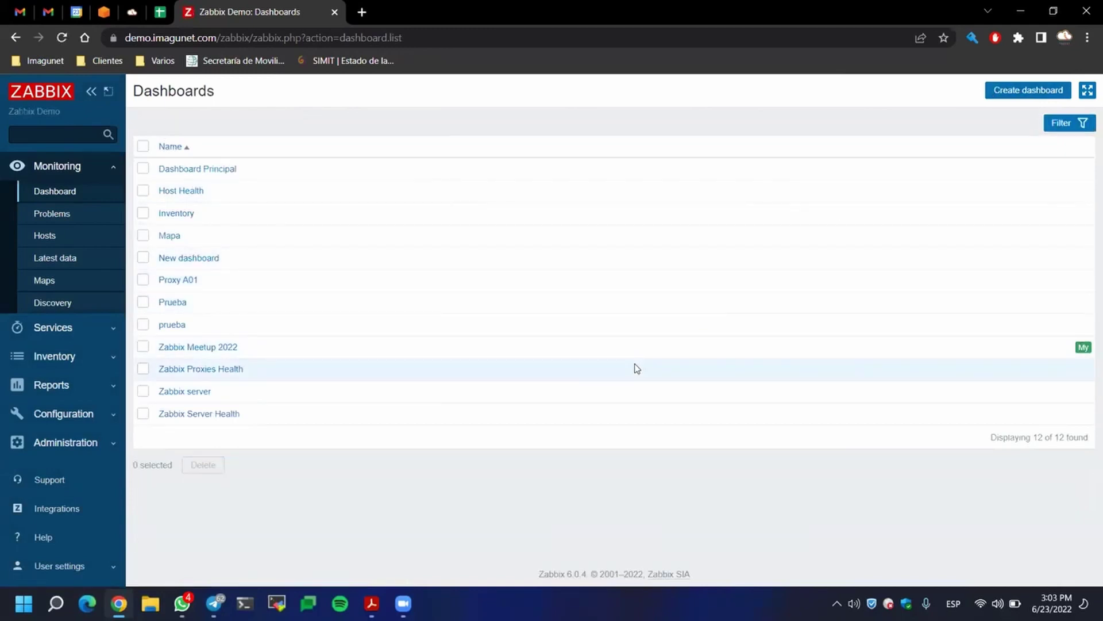
{"action": "left_click", "coordinate": [219, 348]}
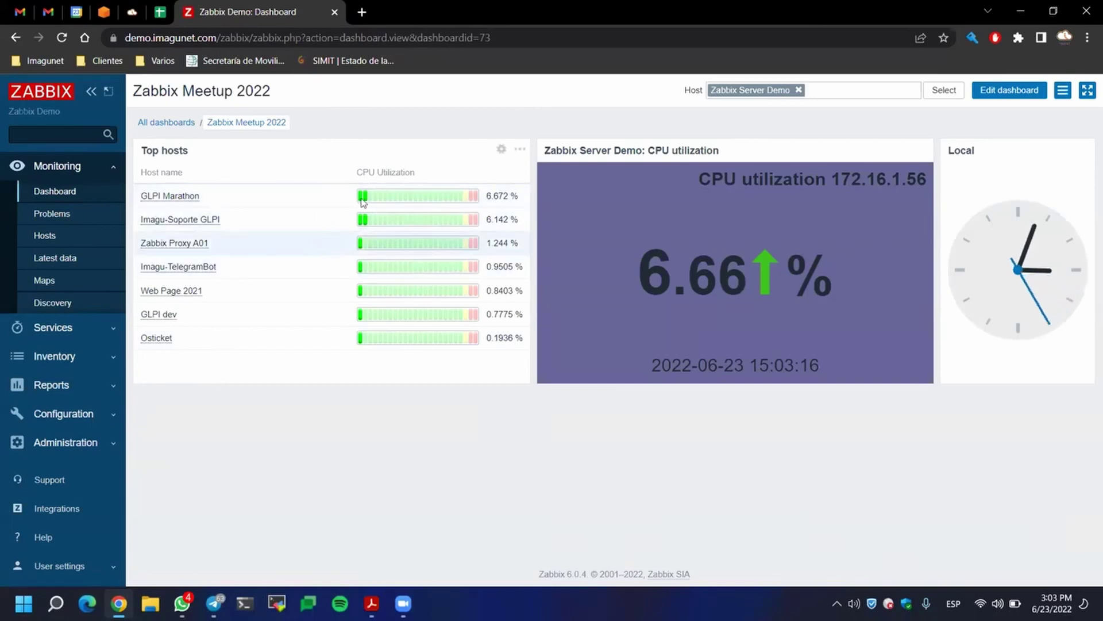
{"action": "left_click", "coordinate": [501, 149]}
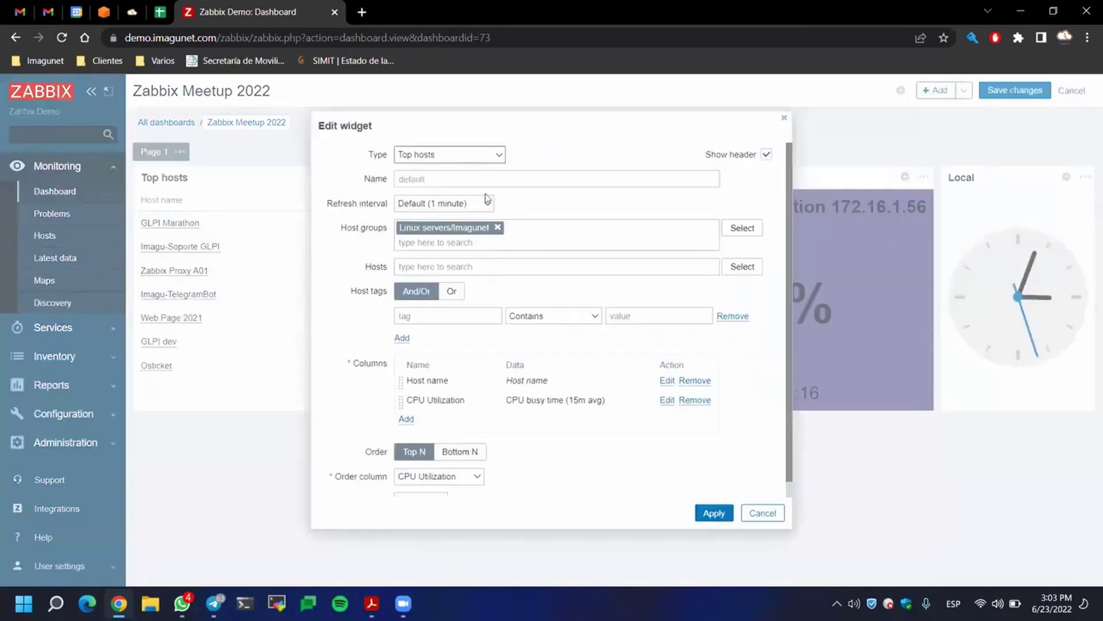
Review the Top hosts widget's host groups and configured columns.
{"action": "scroll", "coordinate": [471, 230], "scroll_direction": "down", "scroll_amount": 1}
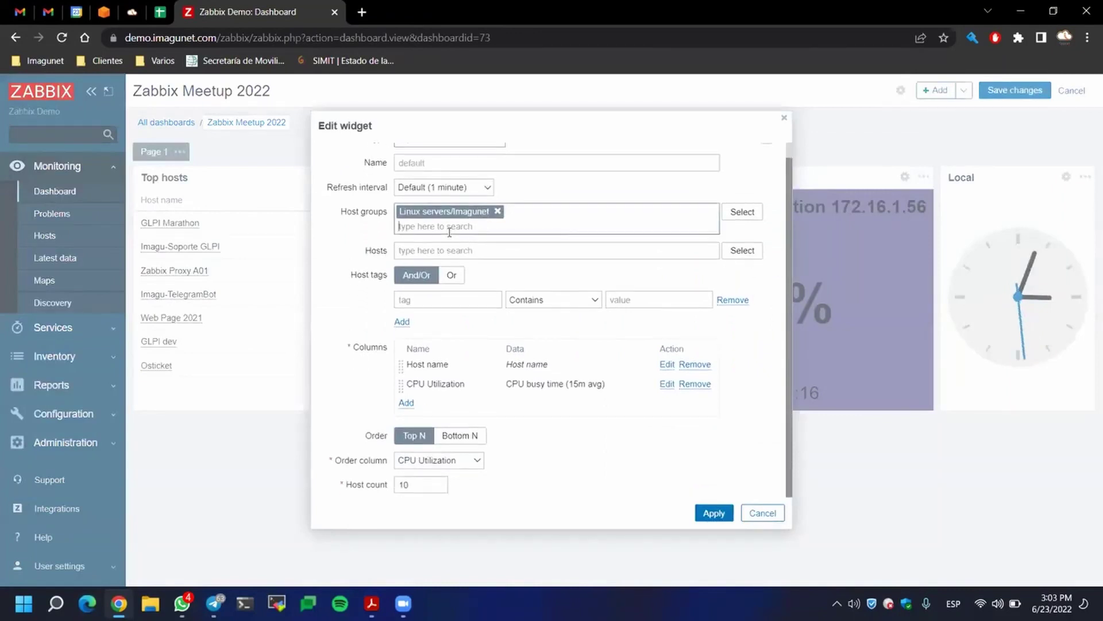
{"action": "left_click", "coordinate": [450, 230]}
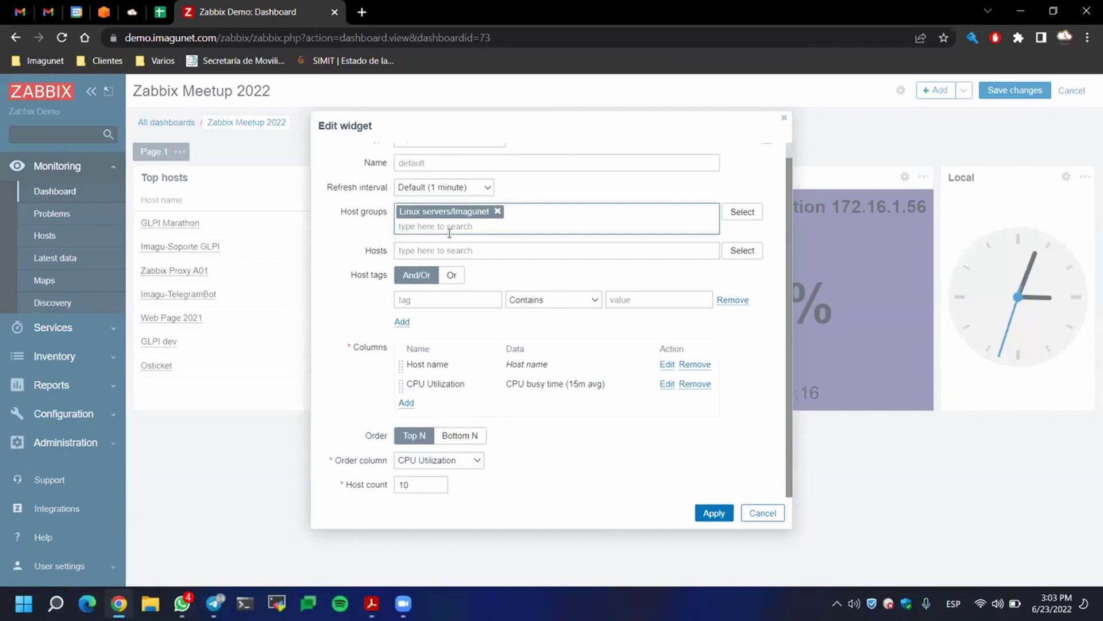
{"action": "triple_click", "coordinate": [444, 369]}
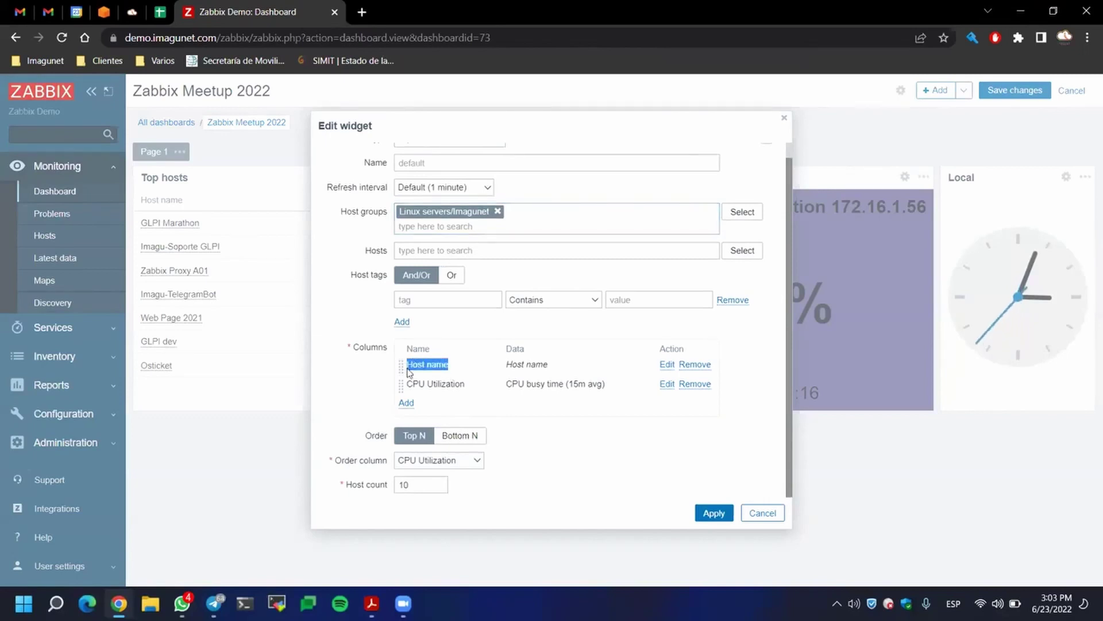
{"action": "left_click", "coordinate": [424, 374]}
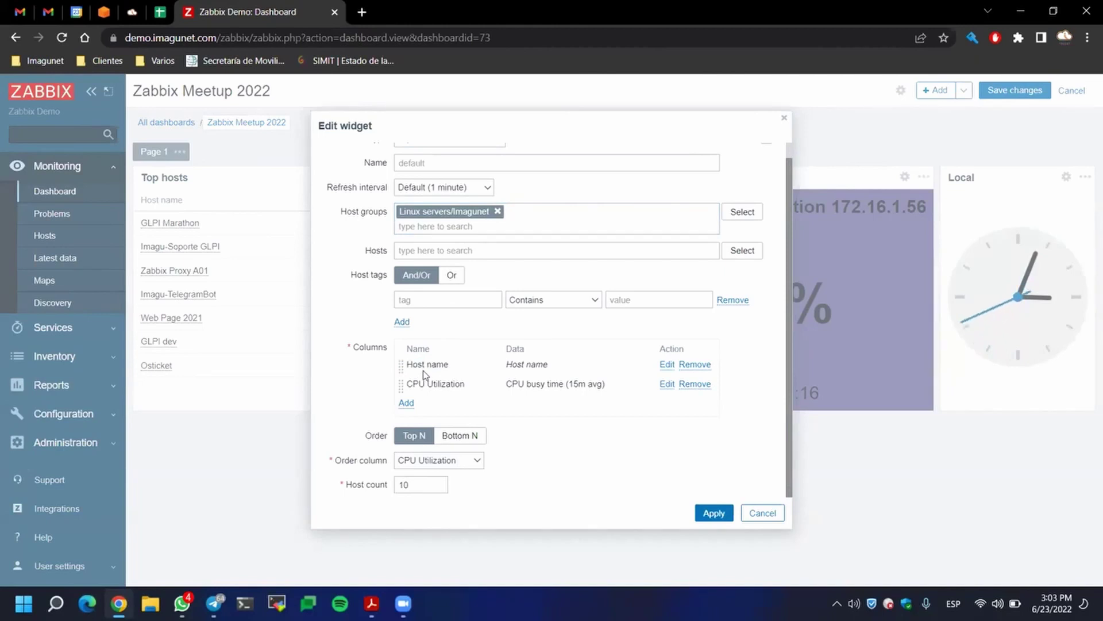
Open the CPU Utilization column's settings and examine its item, the available aggregation functions and the aggregation interval.
{"action": "left_click", "coordinate": [667, 384]}
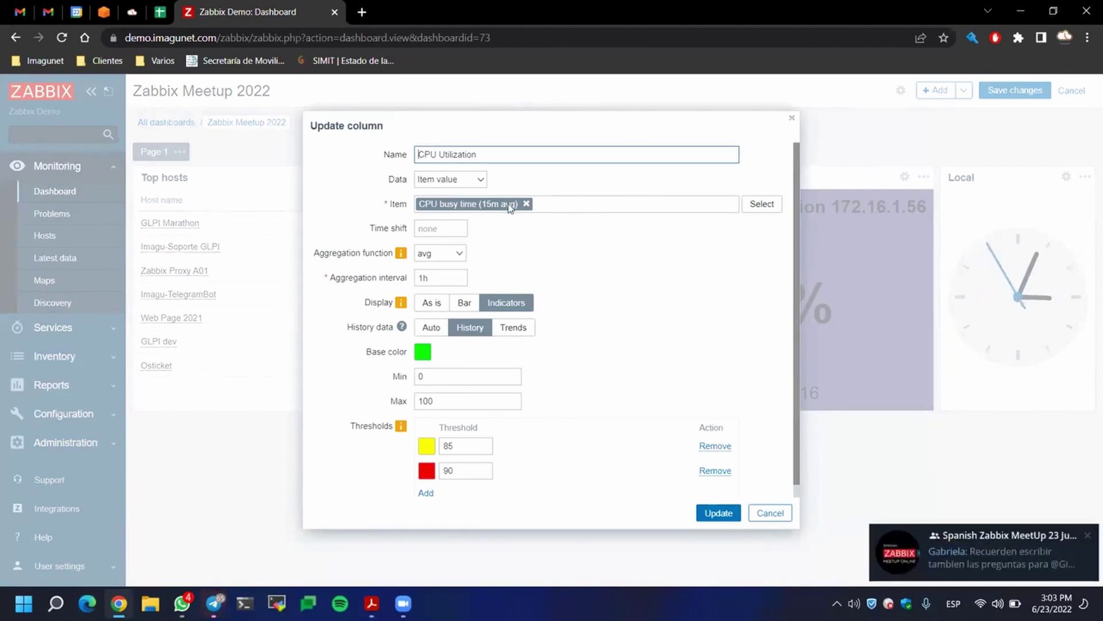
{"action": "scroll", "coordinate": [477, 264], "scroll_direction": "down", "scroll_amount": 1}
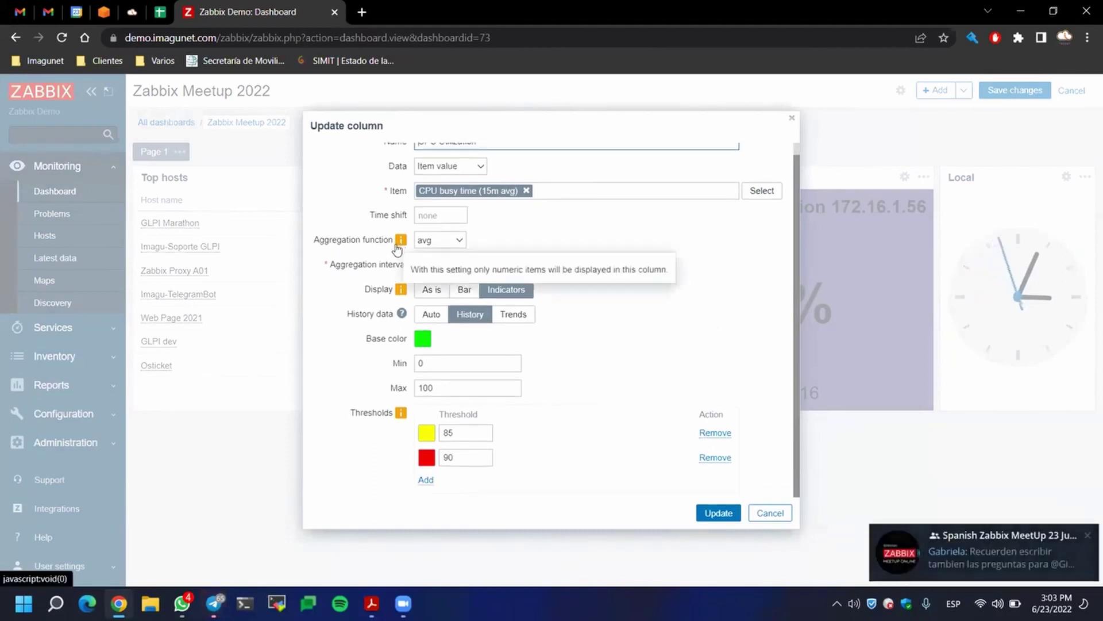
{"action": "left_click_drag", "start_coordinate": [325, 241], "coordinate": [395, 253]}
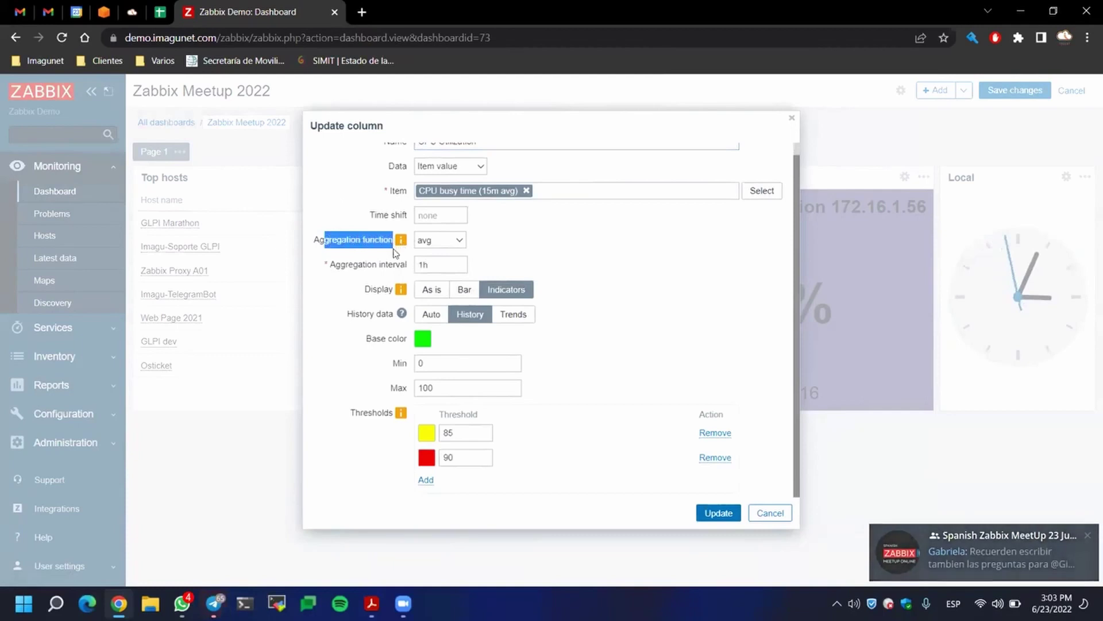
{"action": "left_click", "coordinate": [483, 240]}
{"action": "left_click", "coordinate": [453, 241]}
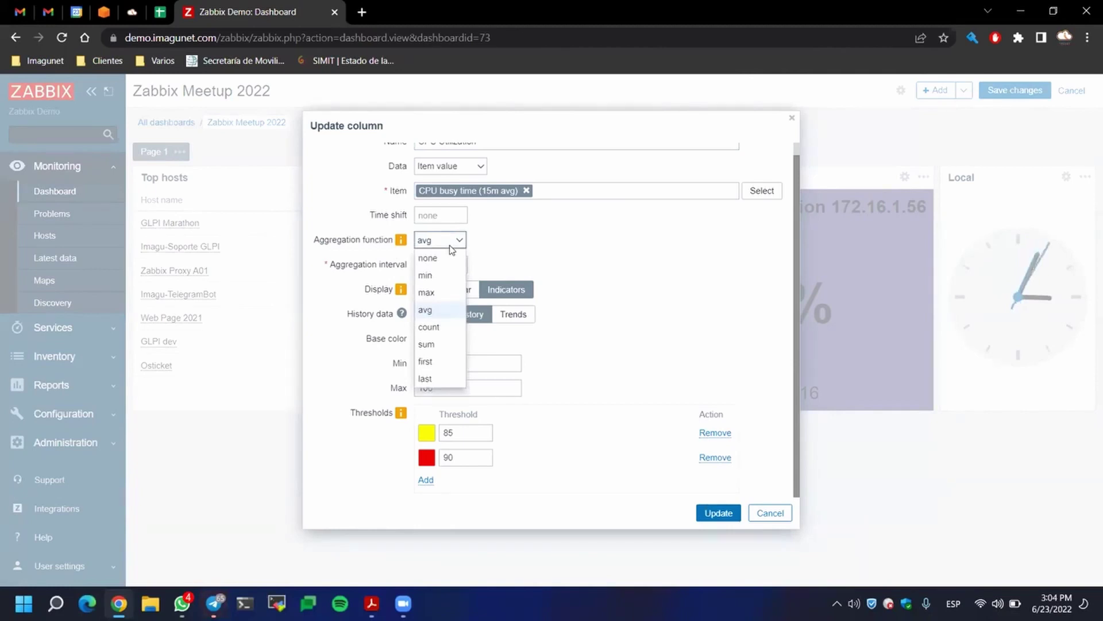
{"action": "left_click", "coordinate": [485, 246]}
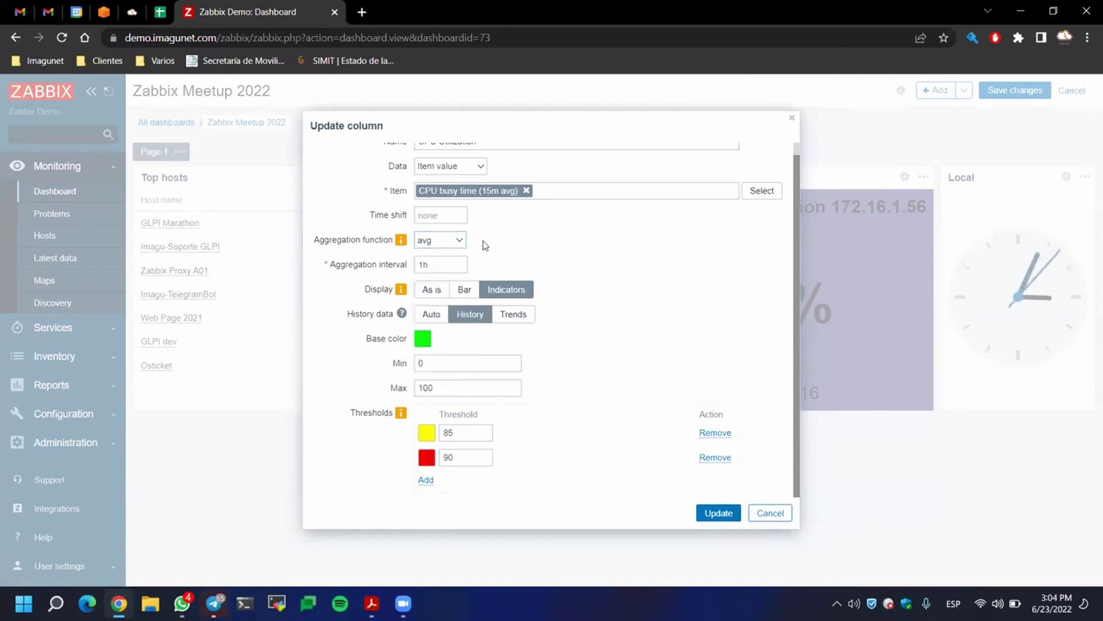
{"action": "left_click", "coordinate": [449, 266]}
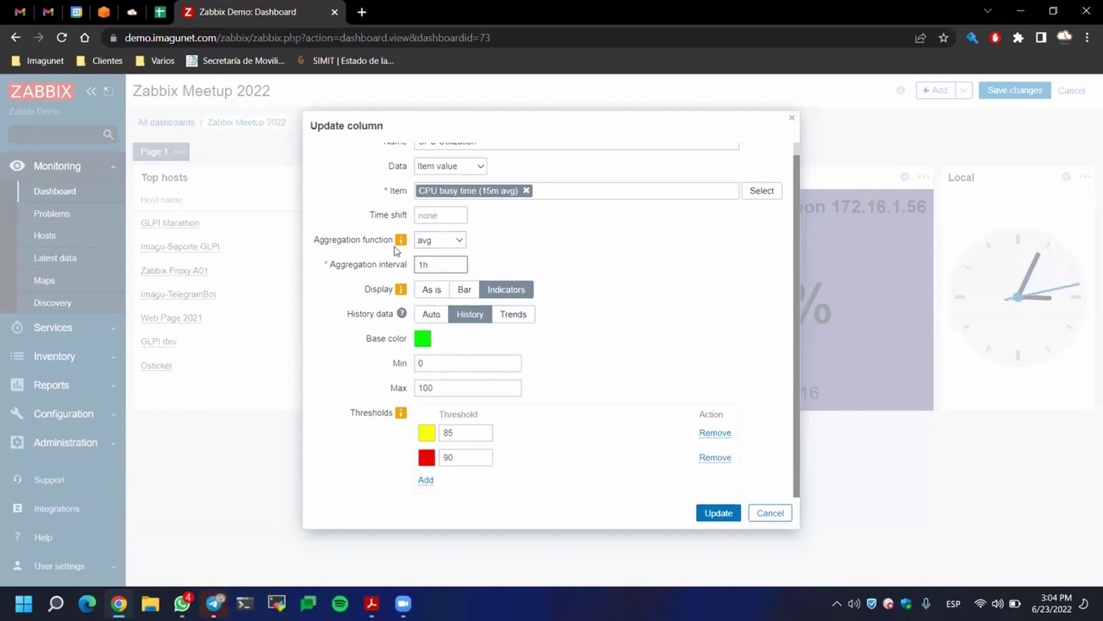
Select the Indicators display, and switch the CPU Utilization column's history data to Auto and back to History.
{"action": "left_click", "coordinate": [496, 294]}
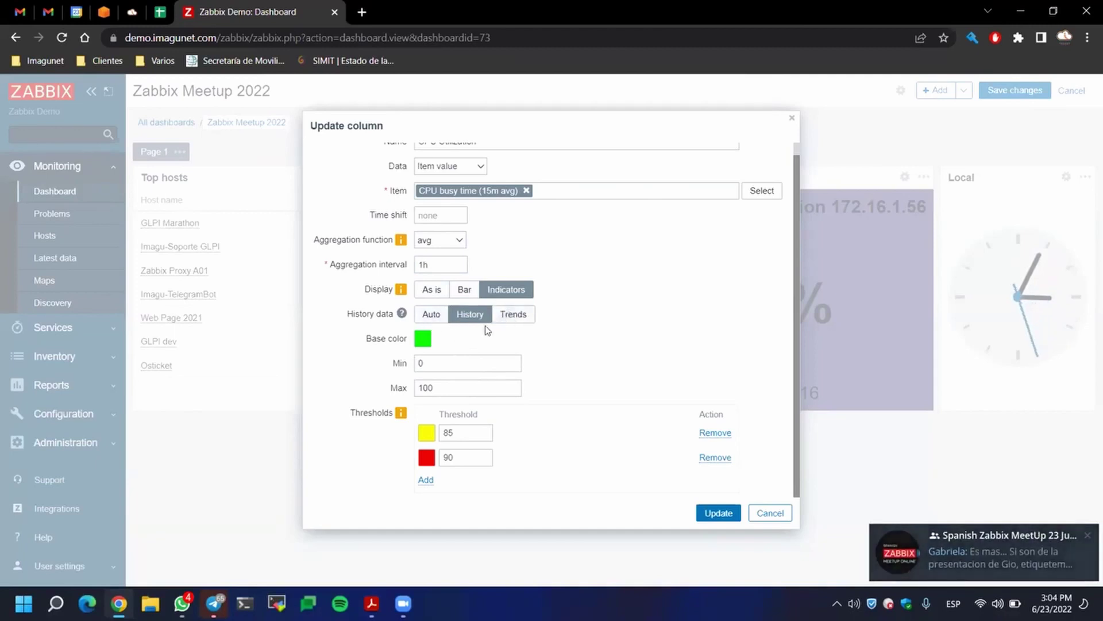
{"action": "left_click", "coordinate": [431, 315]}
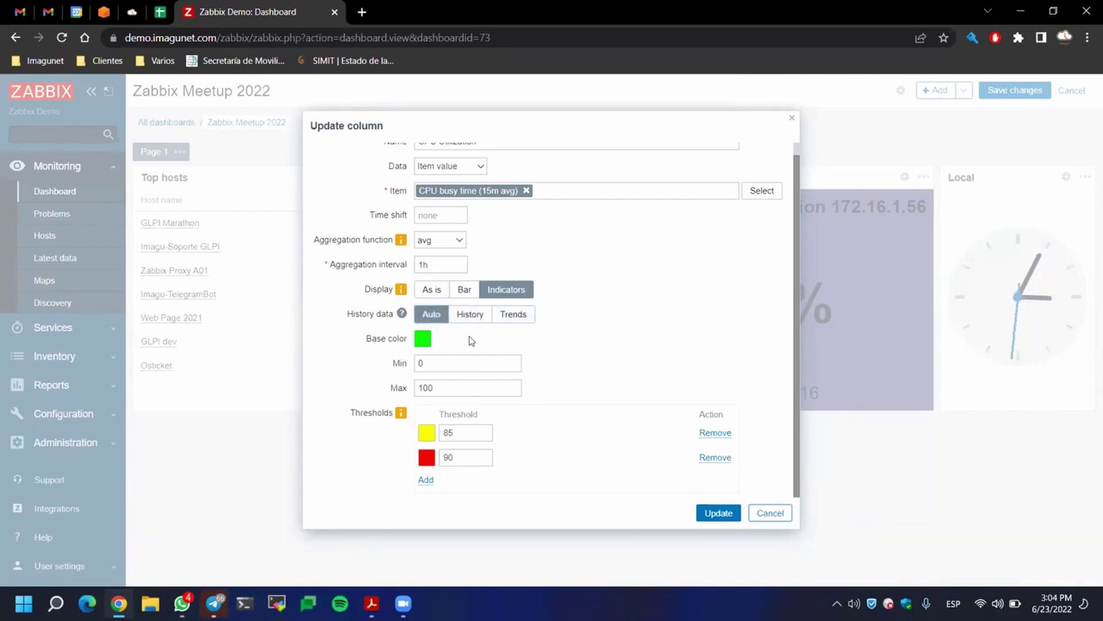
{"action": "left_click", "coordinate": [463, 322]}
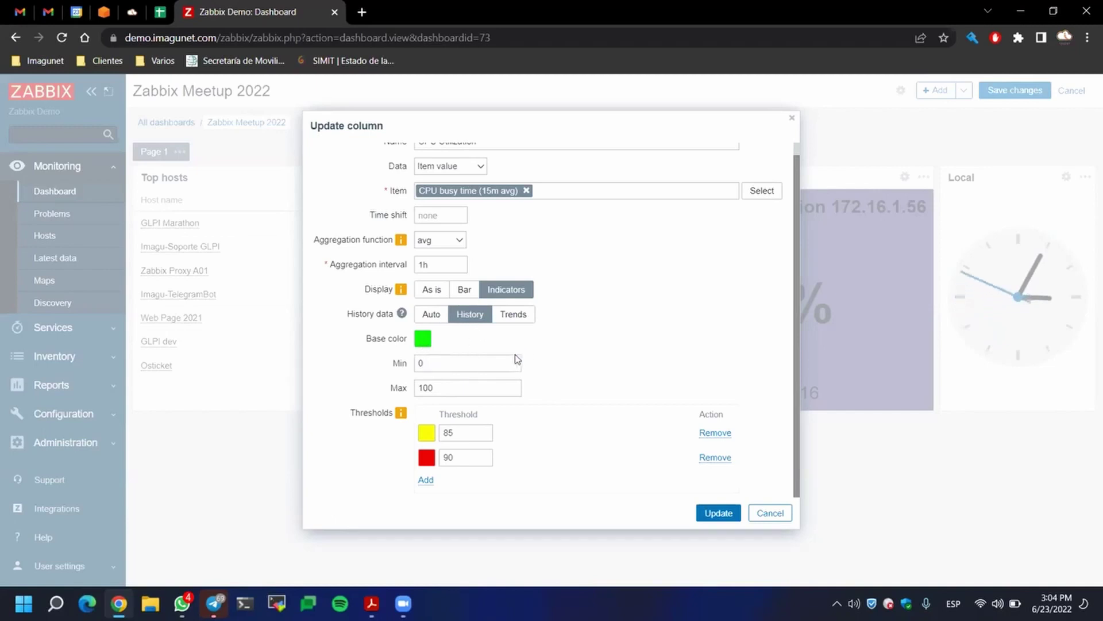
Check the column's minimum, maximum and color thresholds, and leave the column and widget settings without applying changes.
{"action": "left_click", "coordinate": [470, 368]}
{"action": "left_click", "coordinate": [469, 381]}
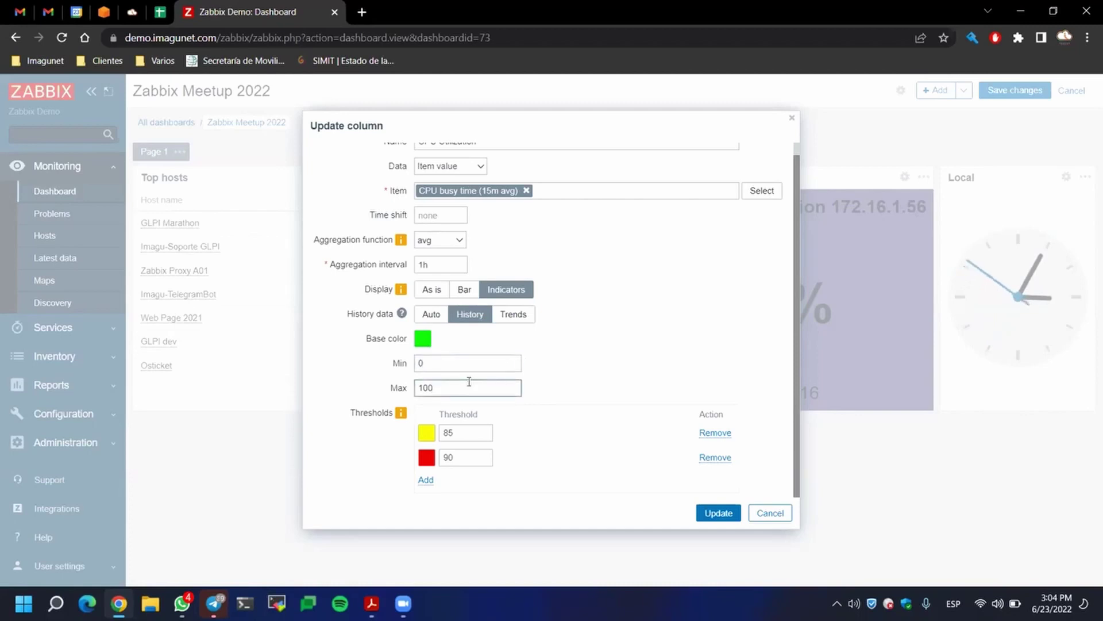
{"action": "scroll", "coordinate": [483, 178], "scroll_direction": "up", "scroll_amount": 1}
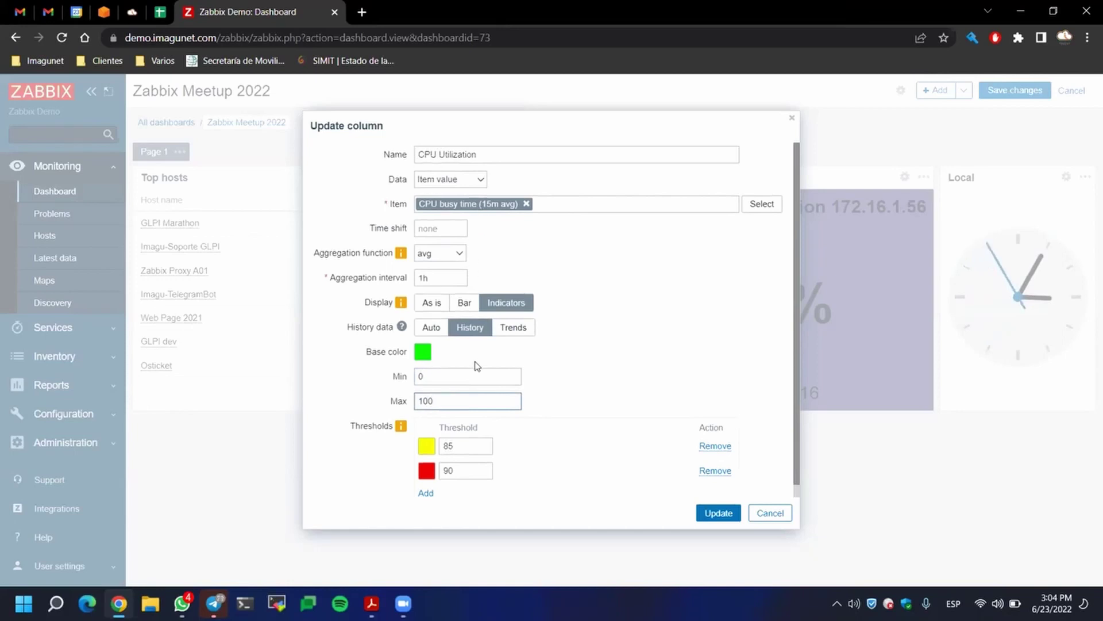
{"action": "scroll", "coordinate": [488, 426], "scroll_direction": "down", "scroll_amount": 1}
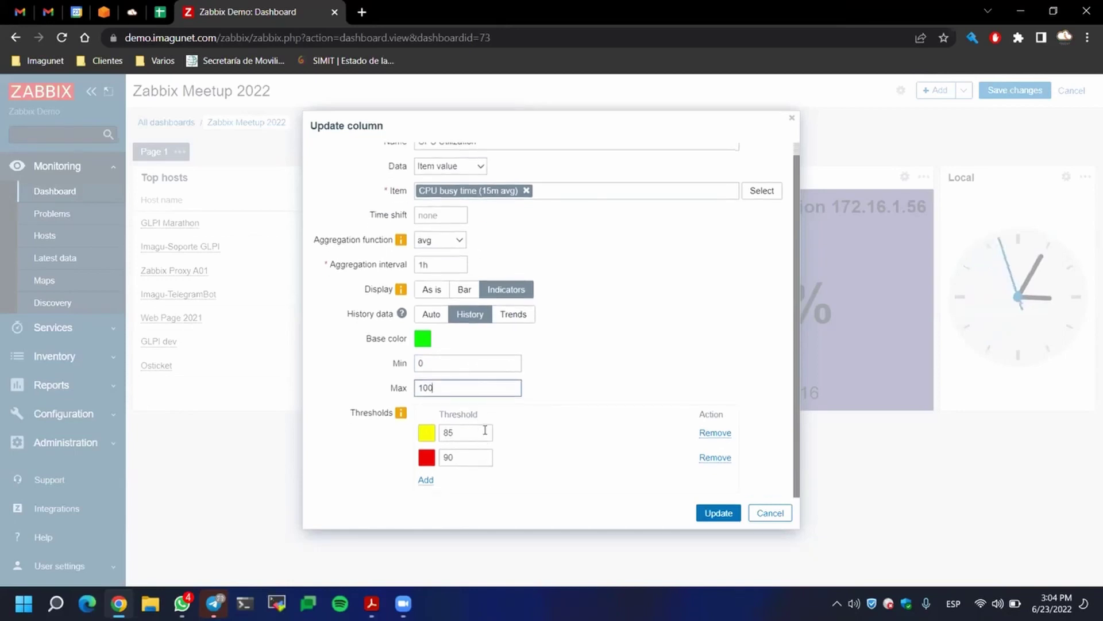
{"action": "left_click", "coordinate": [478, 457]}
{"action": "left_click", "coordinate": [469, 433]}
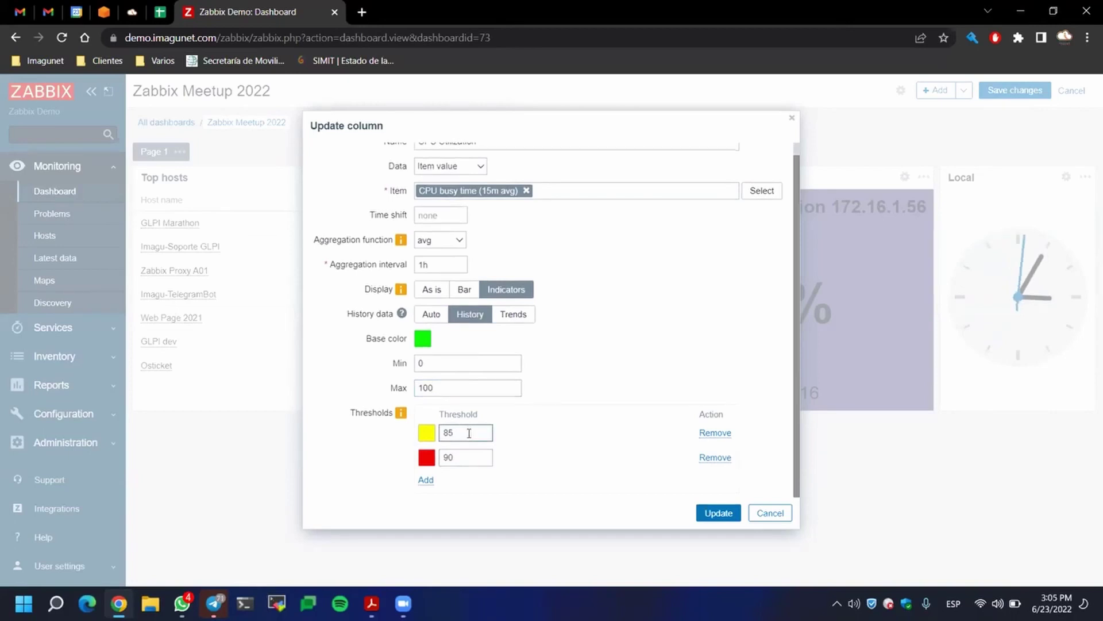
{"action": "double_click", "coordinate": [471, 457]}
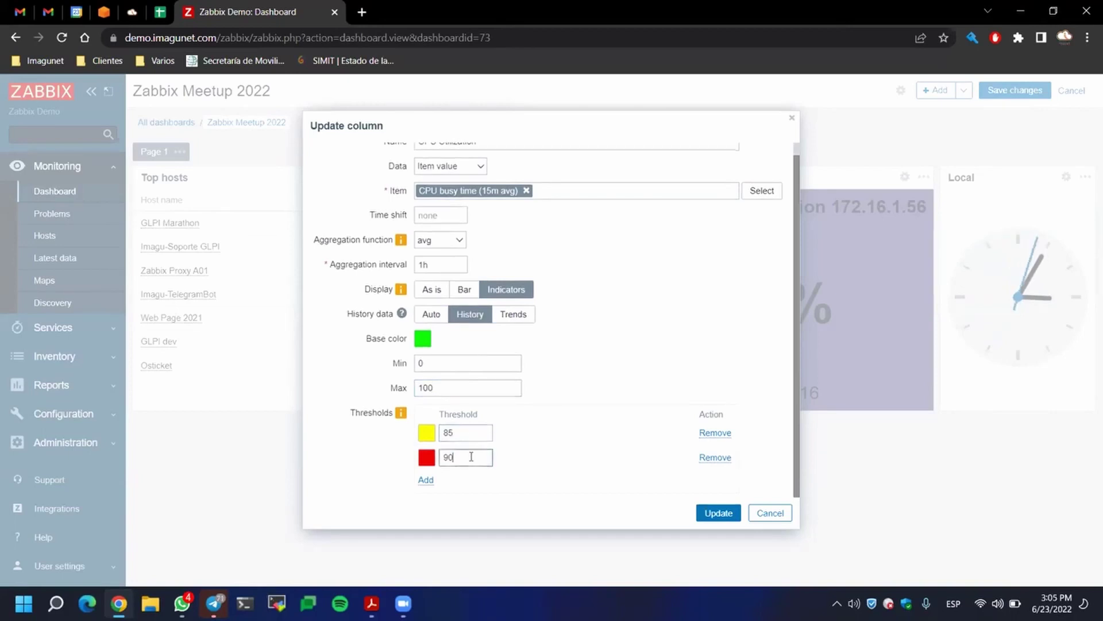
{"action": "left_click", "coordinate": [756, 515]}
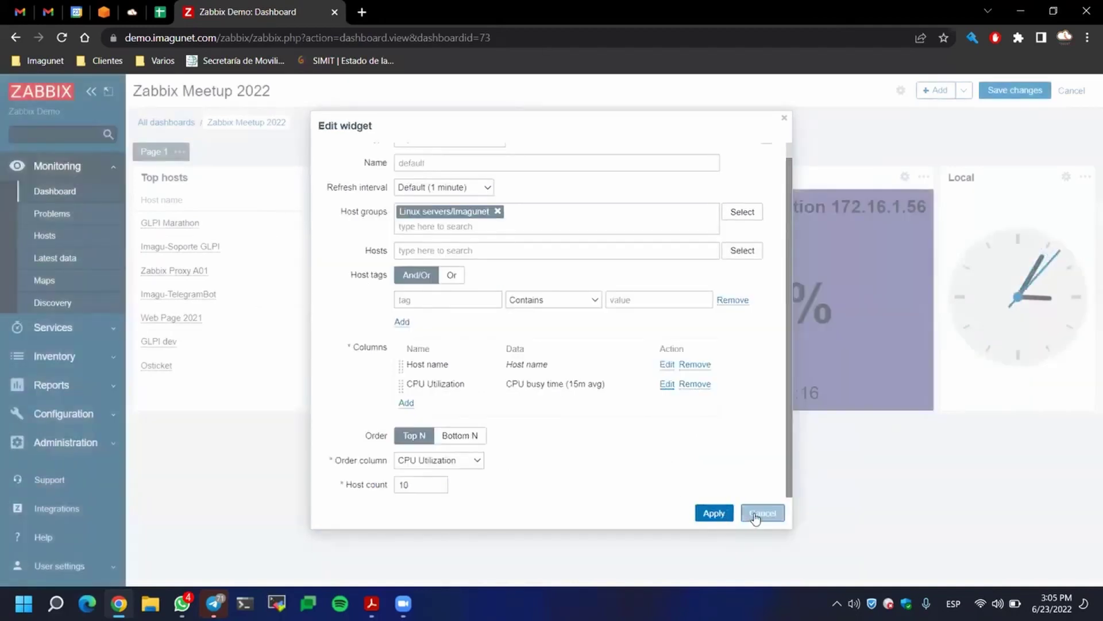
{"action": "key", "text": "Return"}
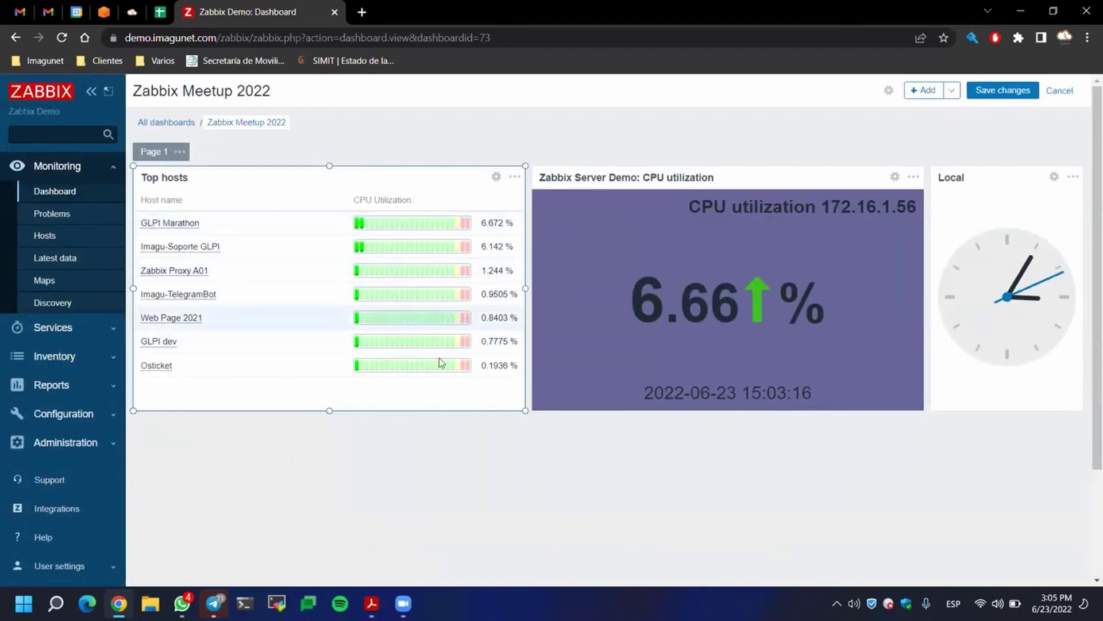
Reopen the Top hosts widget's settings to check its ordering and host count, and close them without applying changes.
{"action": "left_click", "coordinate": [497, 176]}
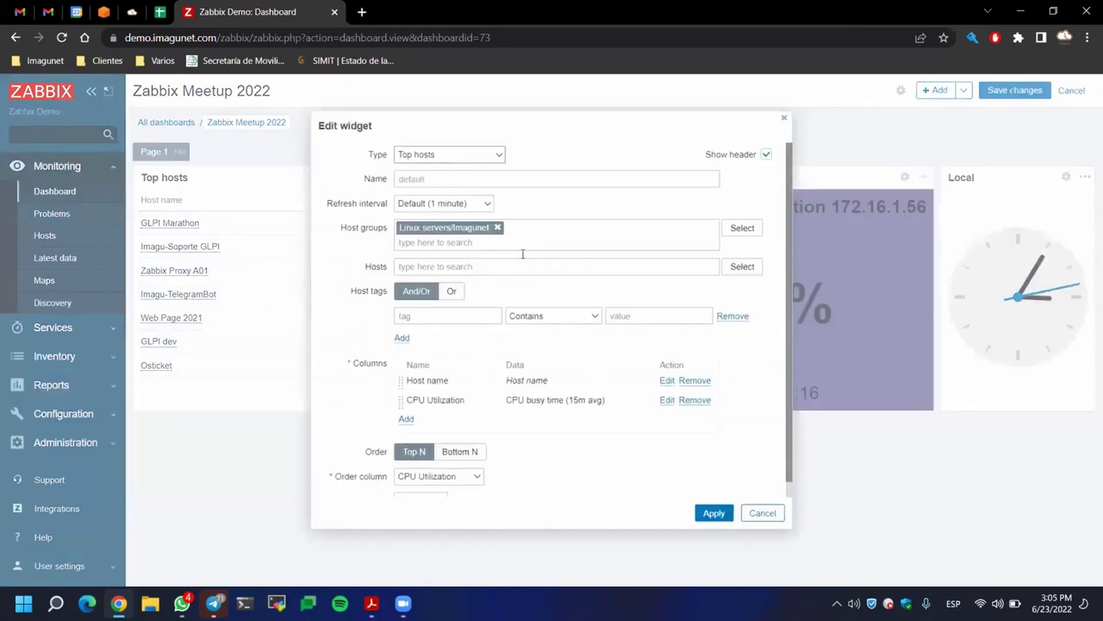
{"action": "scroll", "coordinate": [538, 315], "scroll_direction": "down", "scroll_amount": 1}
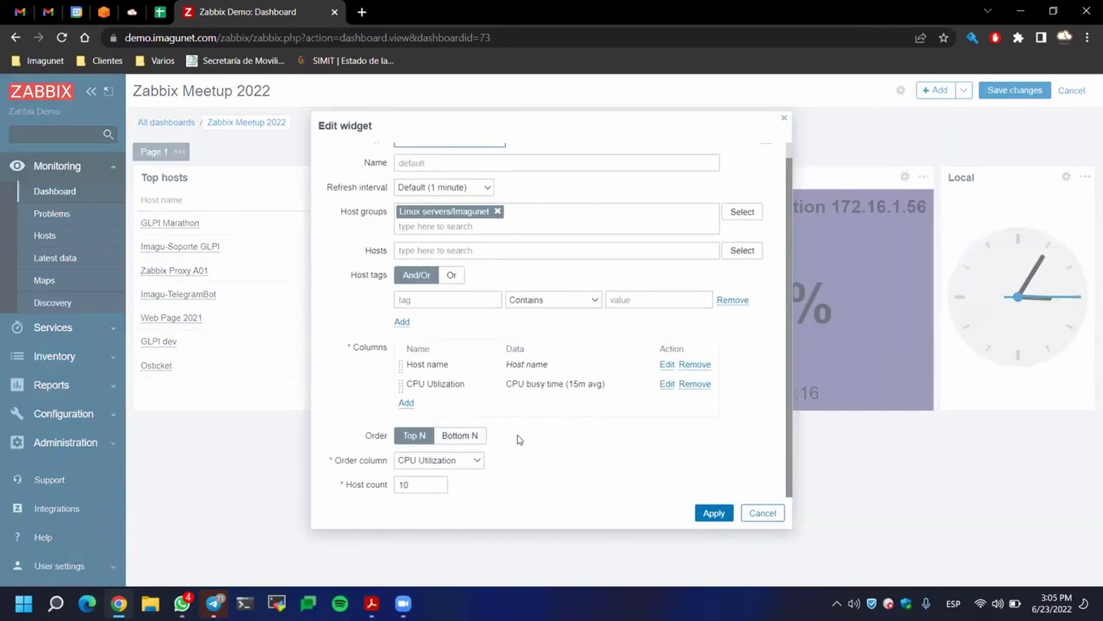
{"action": "left_click", "coordinate": [422, 480]}
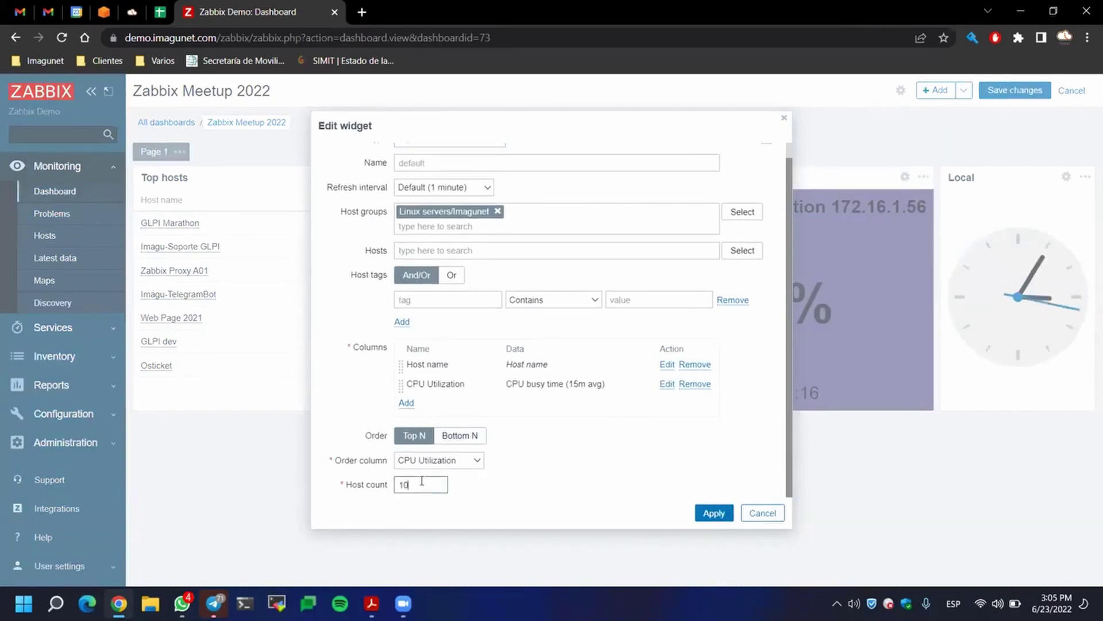
{"action": "left_click_drag", "start_coordinate": [420, 488], "coordinate": [386, 495]}
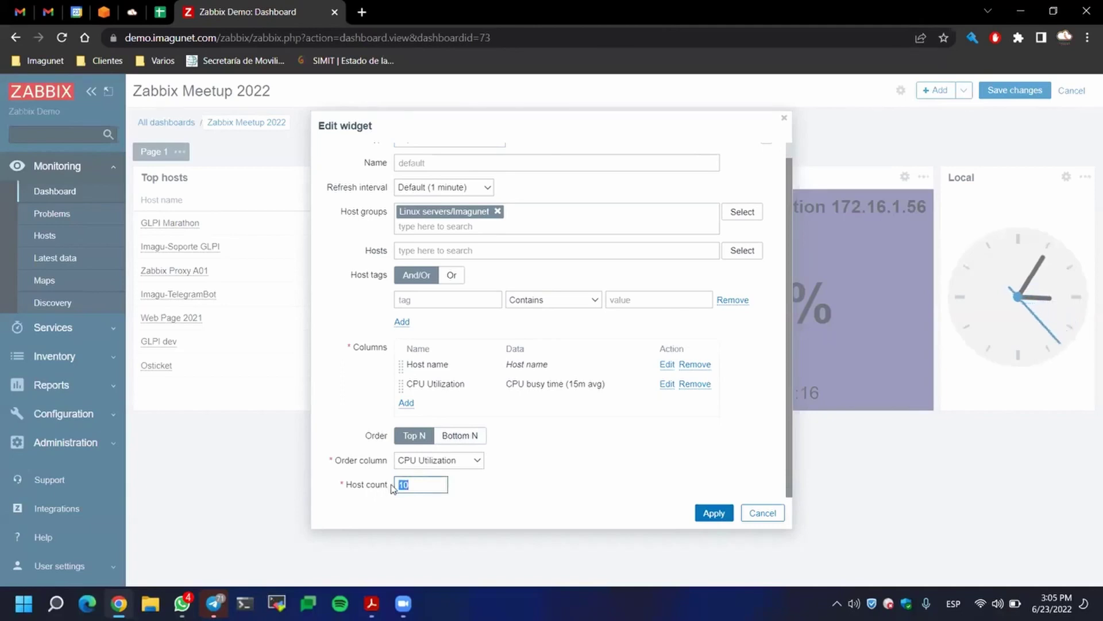
{"action": "left_click", "coordinate": [557, 469]}
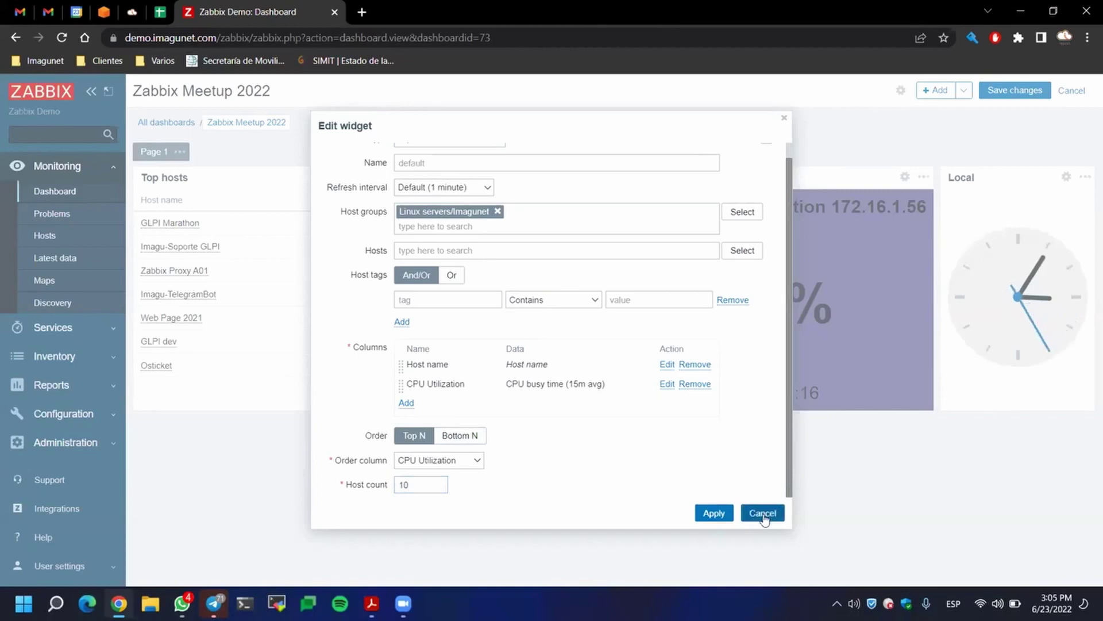
{"action": "left_click", "coordinate": [762, 514]}
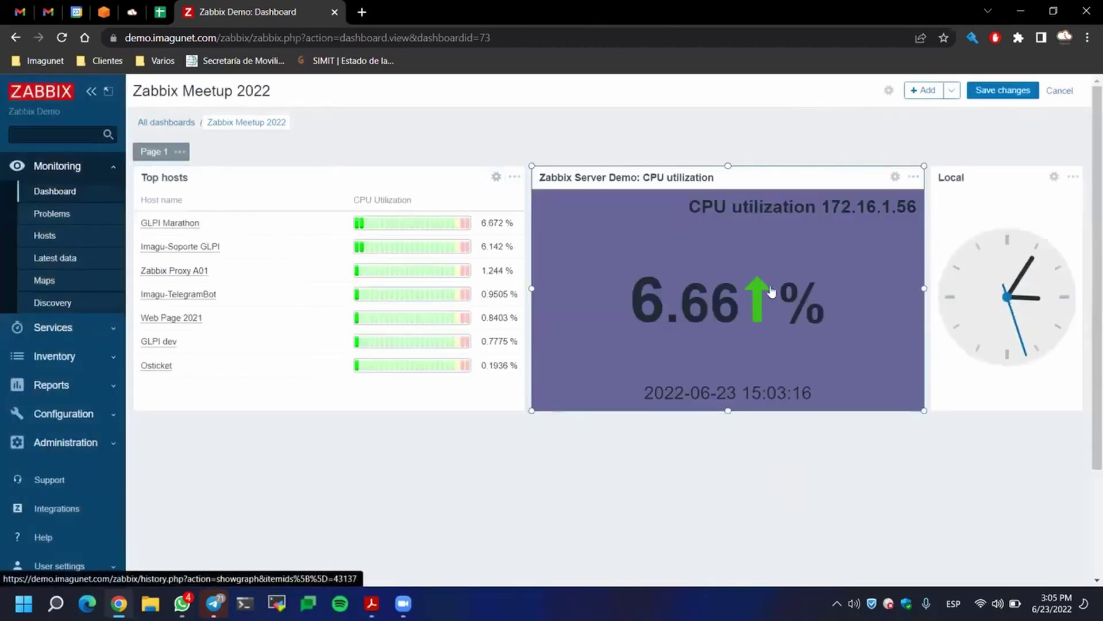
Open the CPU utilization Item value widget's settings and examine its item, display options and advanced configuration through to Dynamic item.
{"action": "left_click", "coordinate": [896, 177]}
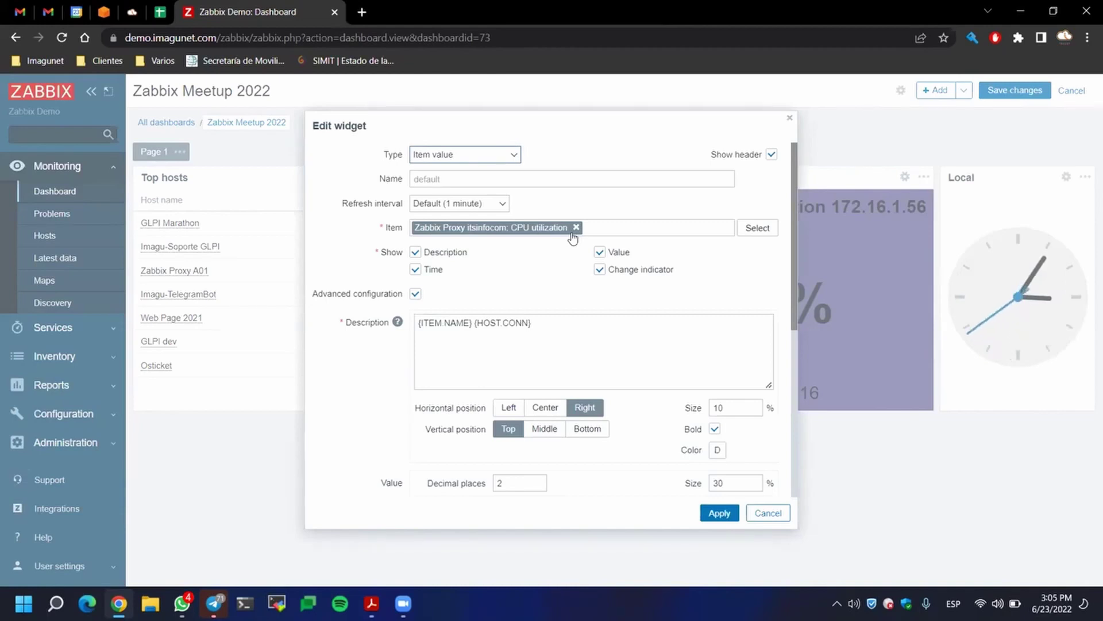
{"action": "scroll", "coordinate": [598, 249], "scroll_direction": "down", "scroll_amount": 1}
{"action": "scroll", "coordinate": [598, 249], "scroll_direction": "down", "scroll_amount": 1}
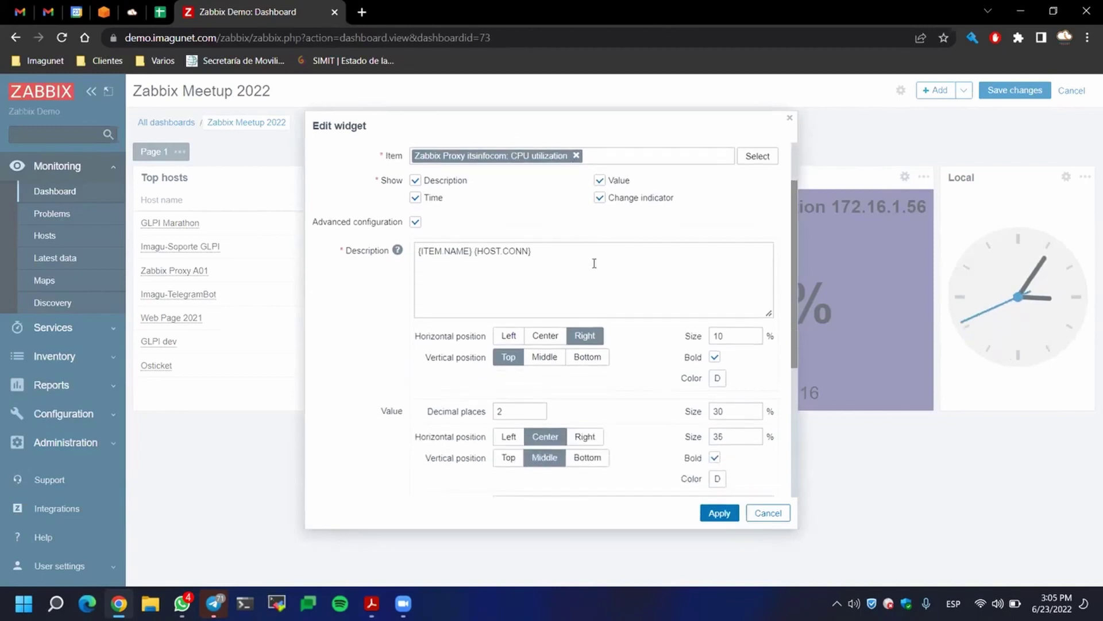
{"action": "scroll", "coordinate": [594, 265], "scroll_direction": "up", "scroll_amount": 1}
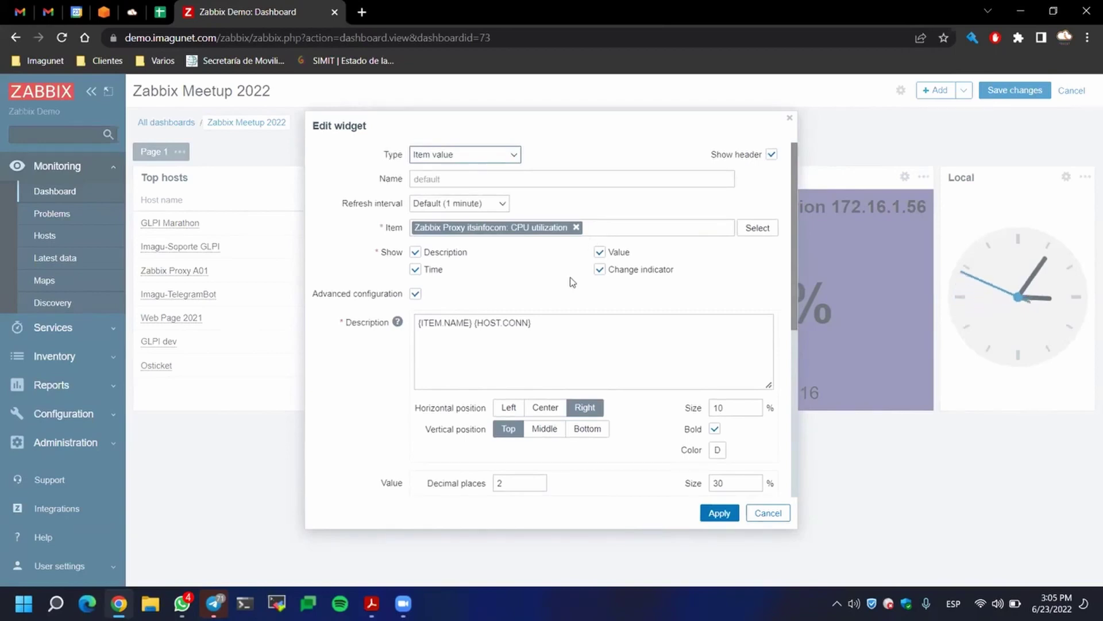
{"action": "scroll", "coordinate": [572, 287], "scroll_direction": "down", "scroll_amount": 5}
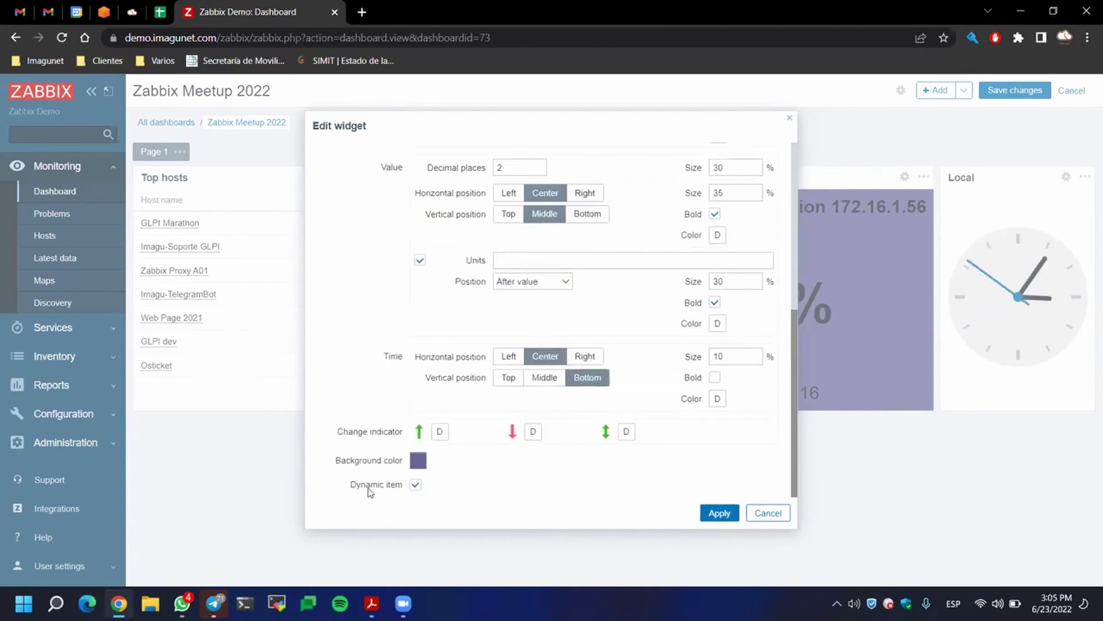
Clear the widget's Dynamic item option, discard the widget edit, and save the dashboard.
{"action": "left_click_drag", "start_coordinate": [348, 489], "coordinate": [401, 491]}
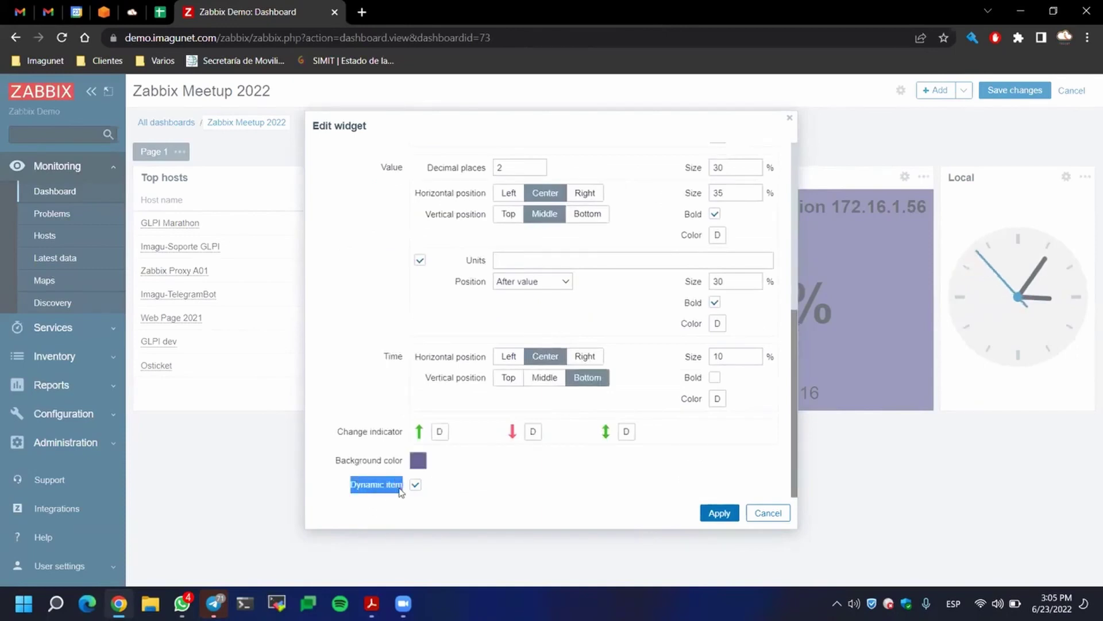
{"action": "left_click", "coordinate": [397, 491]}
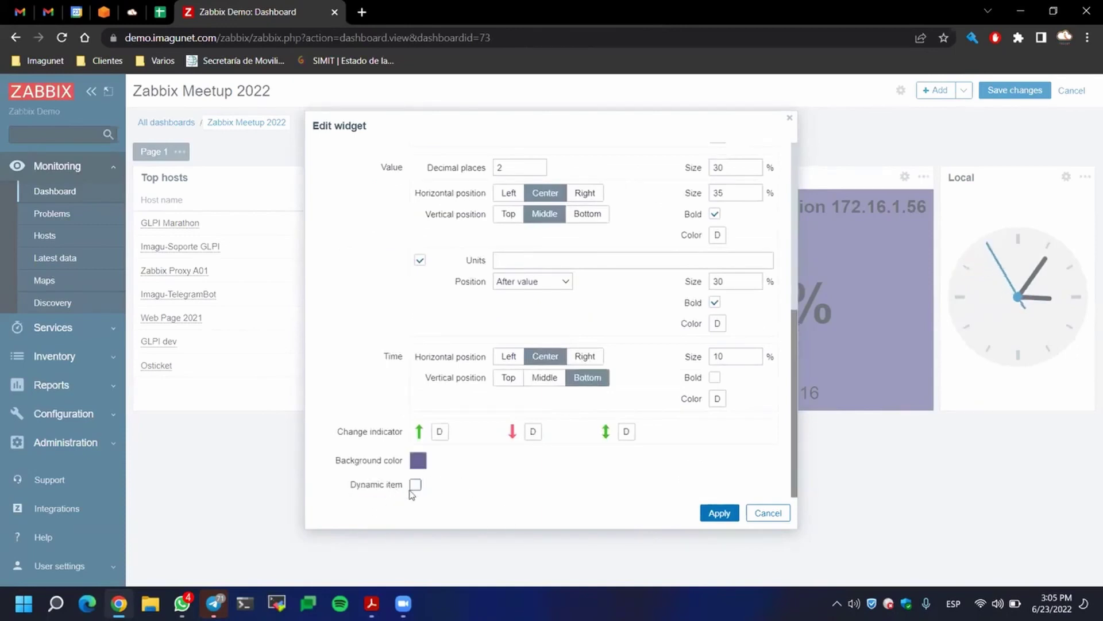
{"action": "left_click", "coordinate": [766, 513]}
{"action": "left_click", "coordinate": [977, 90]}
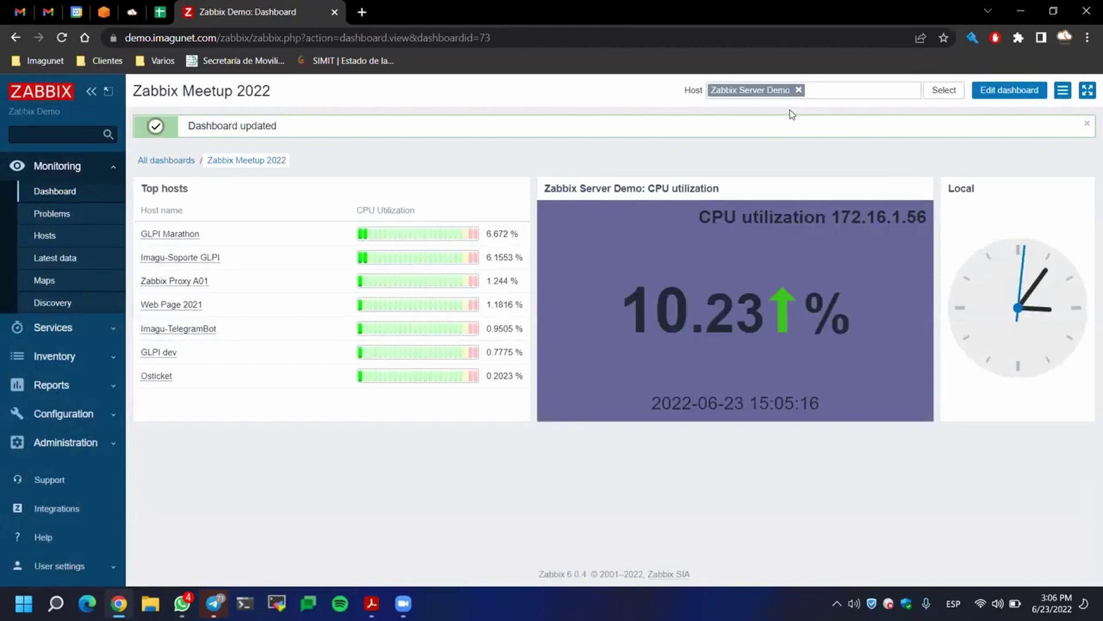
View the hosts available for the dashboard's host filter and close the list without choosing one.
{"action": "left_click", "coordinate": [932, 94]}
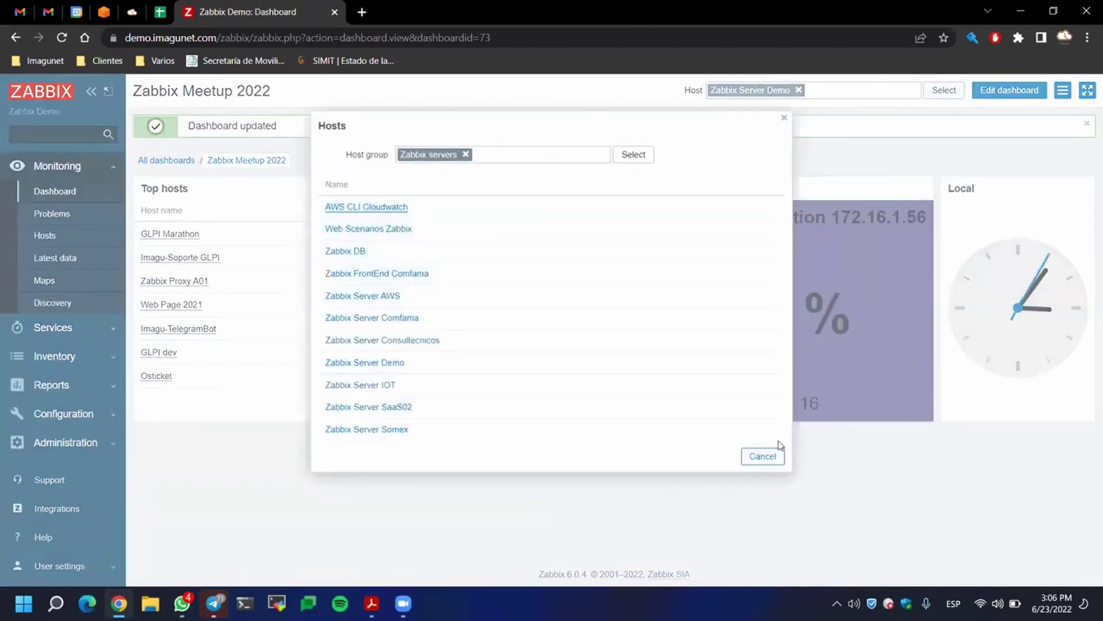
{"action": "left_click", "coordinate": [767, 456]}
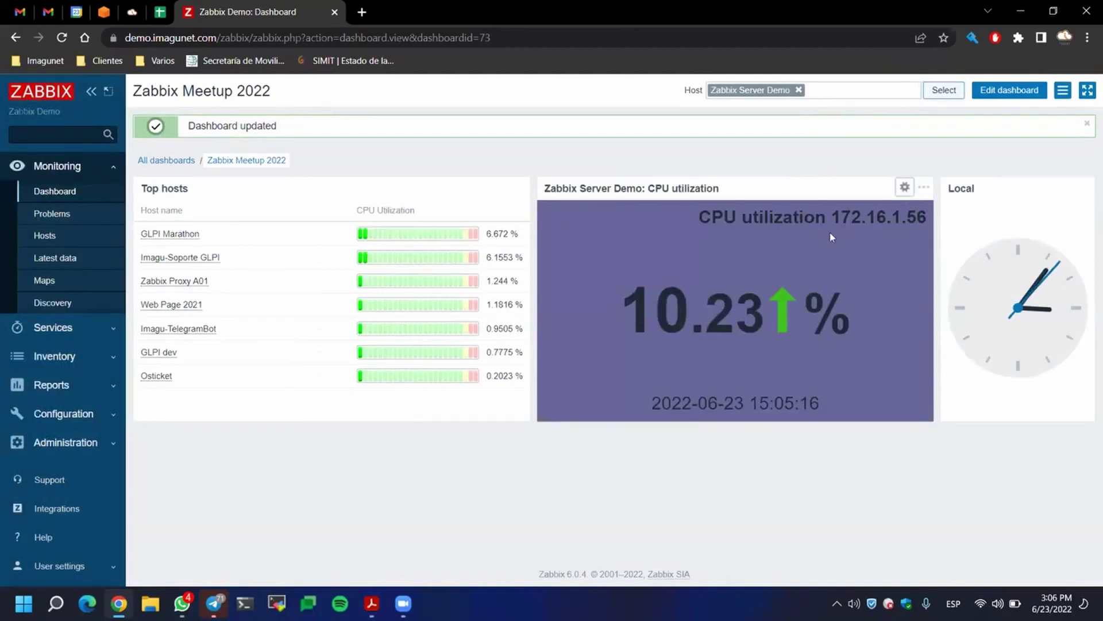
Check the CPU utilization item in the Item value widget's settings, close them without applying changes, and save the dashboard.
{"action": "left_click", "coordinate": [906, 190]}
{"action": "left_click_drag", "start_coordinate": [565, 229], "coordinate": [509, 234]}
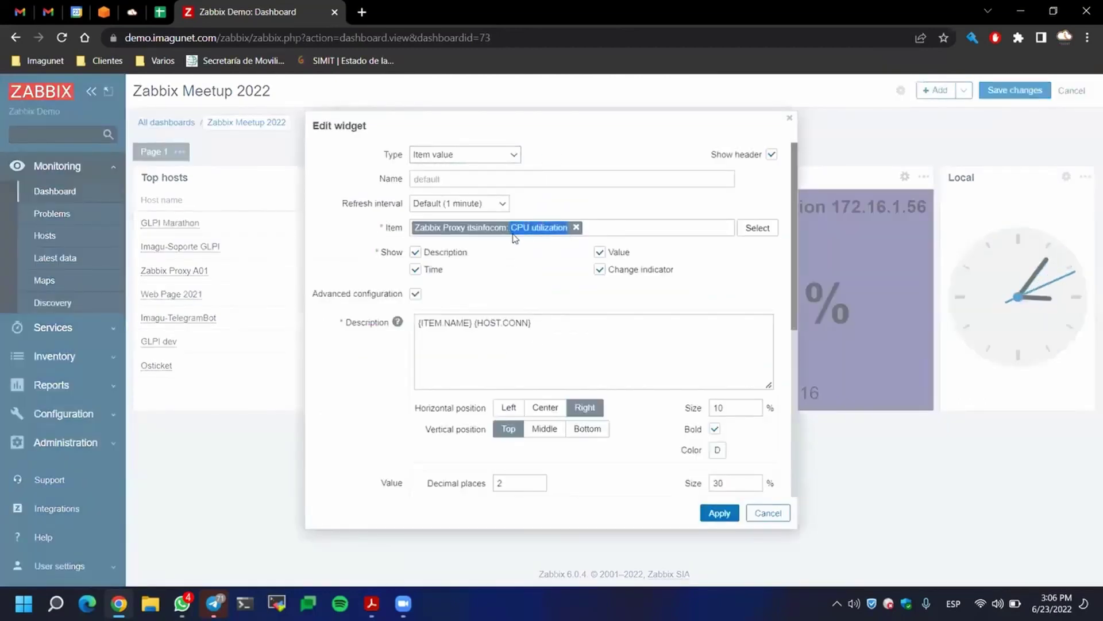
{"action": "left_click", "coordinate": [512, 234]}
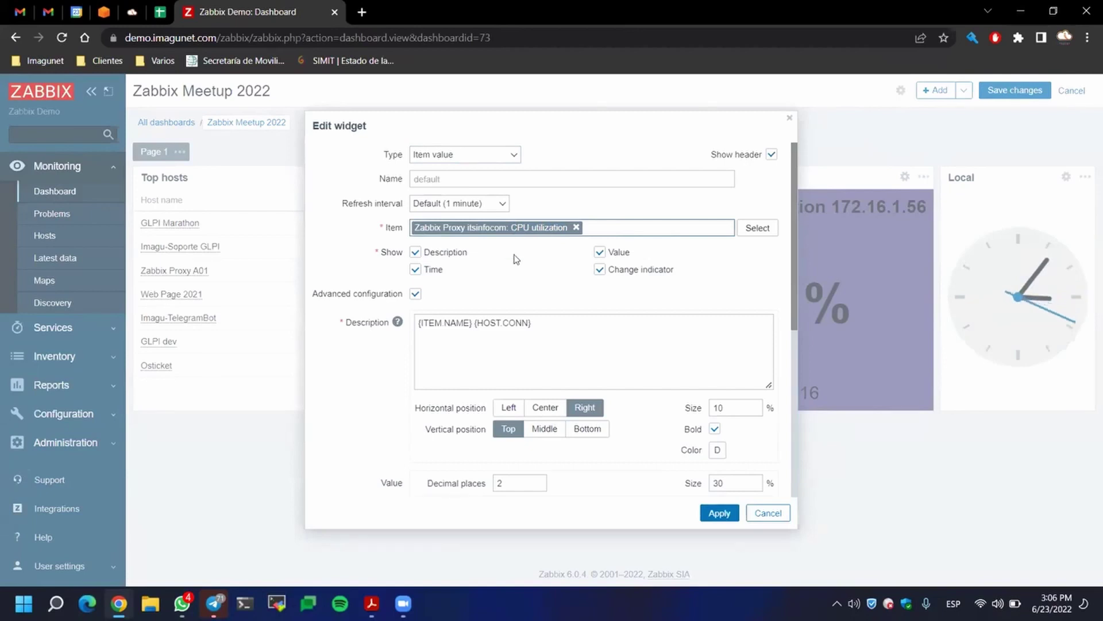
{"action": "left_click", "coordinate": [790, 118]}
{"action": "left_click", "coordinate": [1012, 91]}
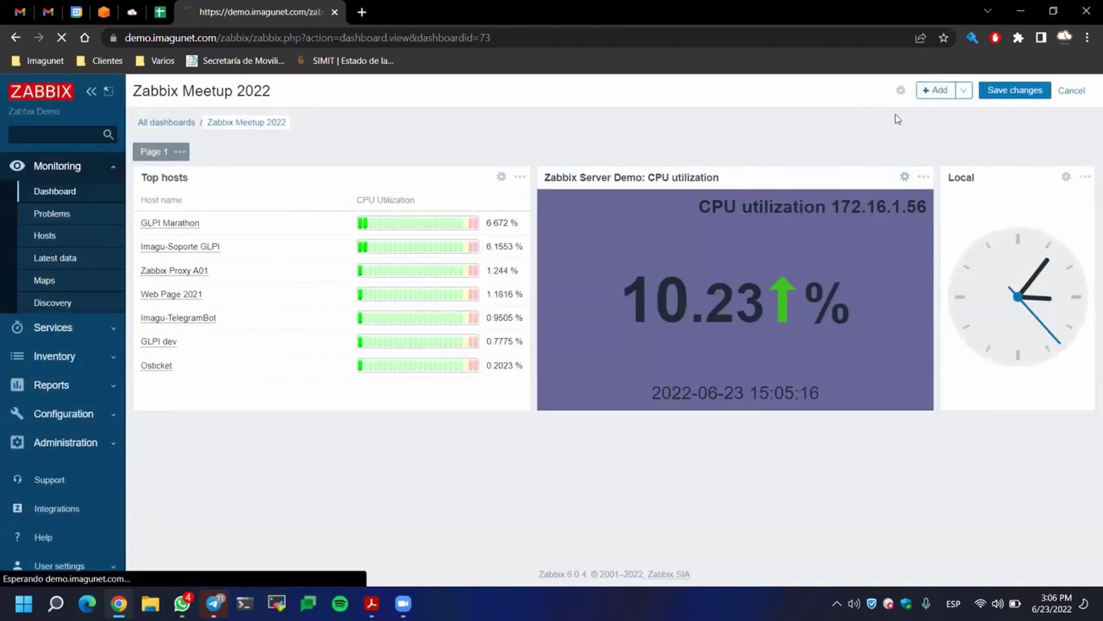
Switch the dashboard's host filter to Zabbix FrontEnd Comfama, back to Zabbix Server Demo, and on to Zabbix Server SaaS02.
{"action": "left_click", "coordinate": [923, 91]}
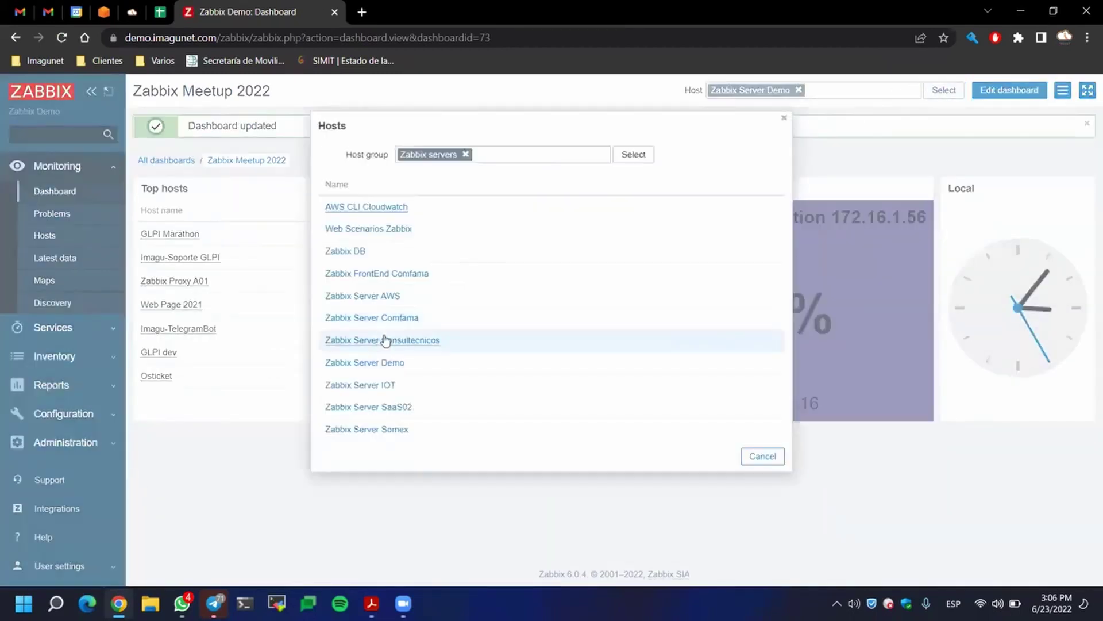
{"action": "left_click", "coordinate": [377, 275]}
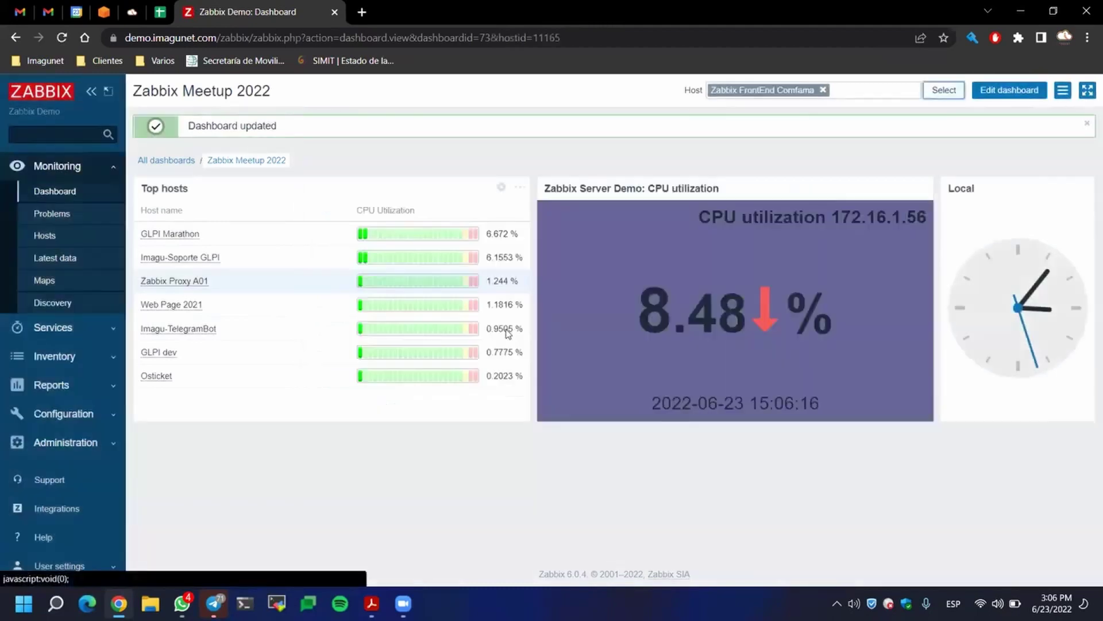
{"action": "left_click", "coordinate": [940, 93]}
{"action": "left_click", "coordinate": [393, 363]}
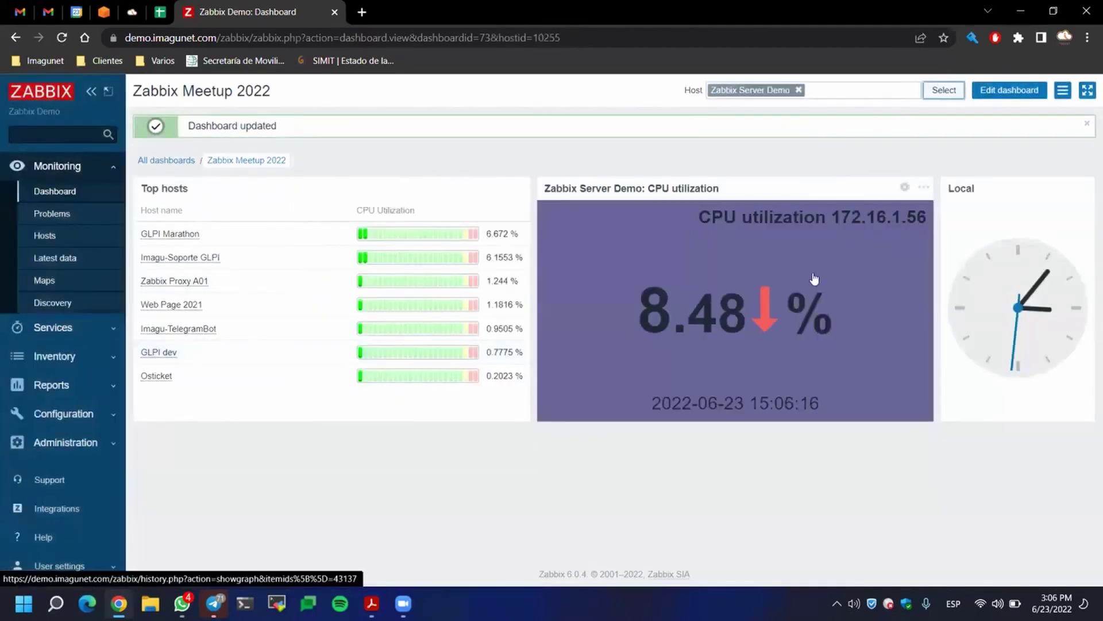
{"action": "left_click", "coordinate": [943, 88]}
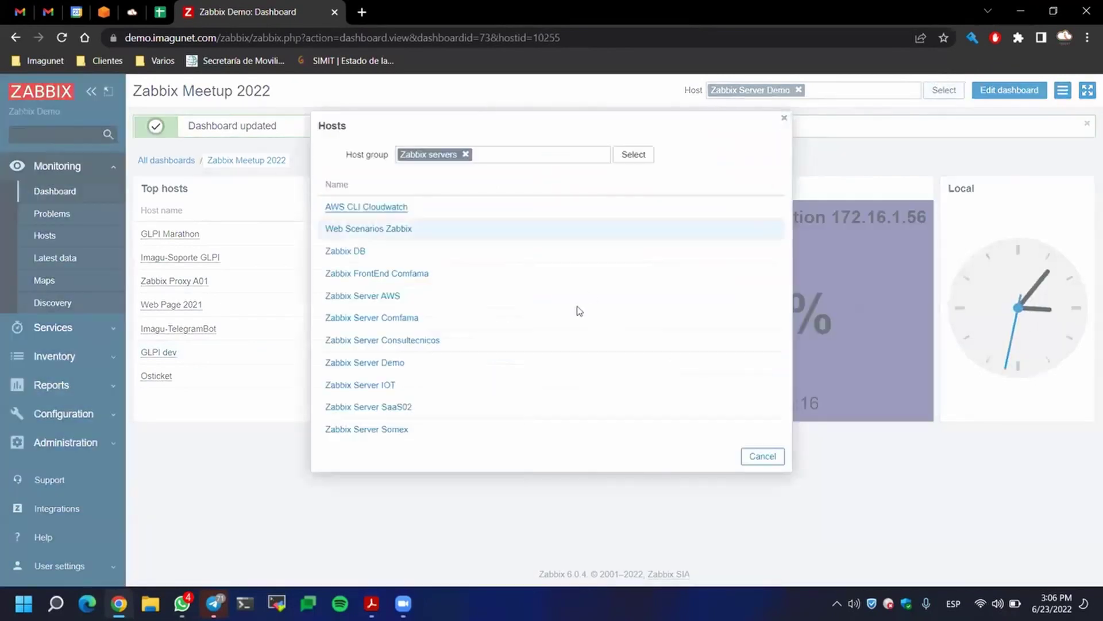
{"action": "left_click", "coordinate": [384, 412]}
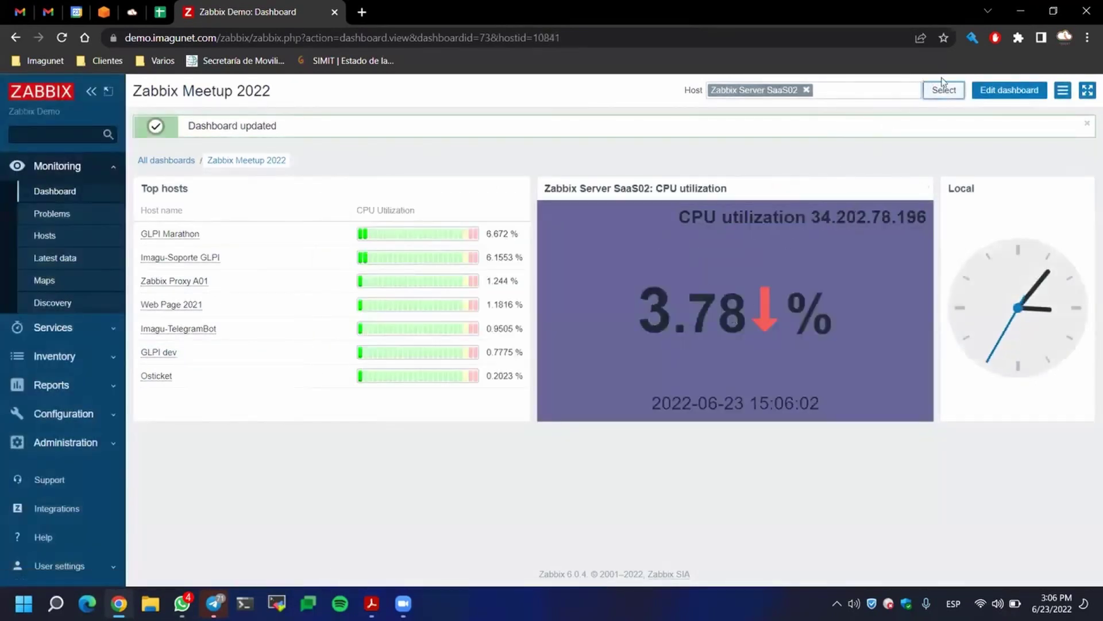
Reopen the Item value widget's settings to examine the macros in its description, and close them without applying changes.
{"action": "left_click", "coordinate": [905, 187]}
{"action": "scroll", "coordinate": [547, 347], "scroll_direction": "down", "scroll_amount": 3}
{"action": "left_click", "coordinate": [553, 278]}
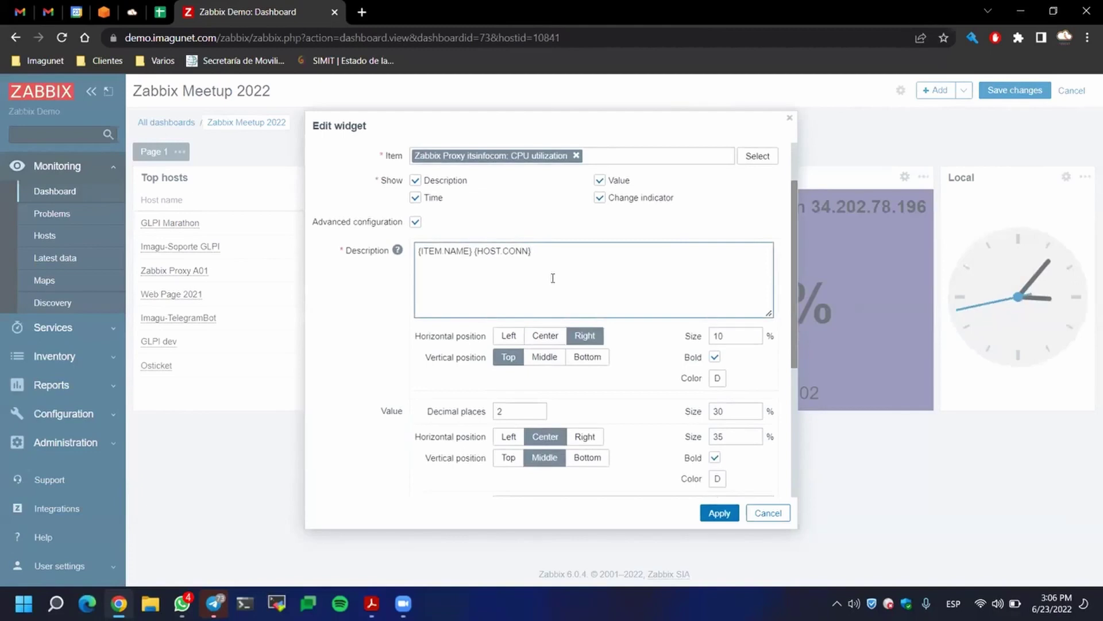
{"action": "left_click_drag", "start_coordinate": [471, 253], "coordinate": [475, 253]}
{"action": "left_click", "coordinate": [483, 281]}
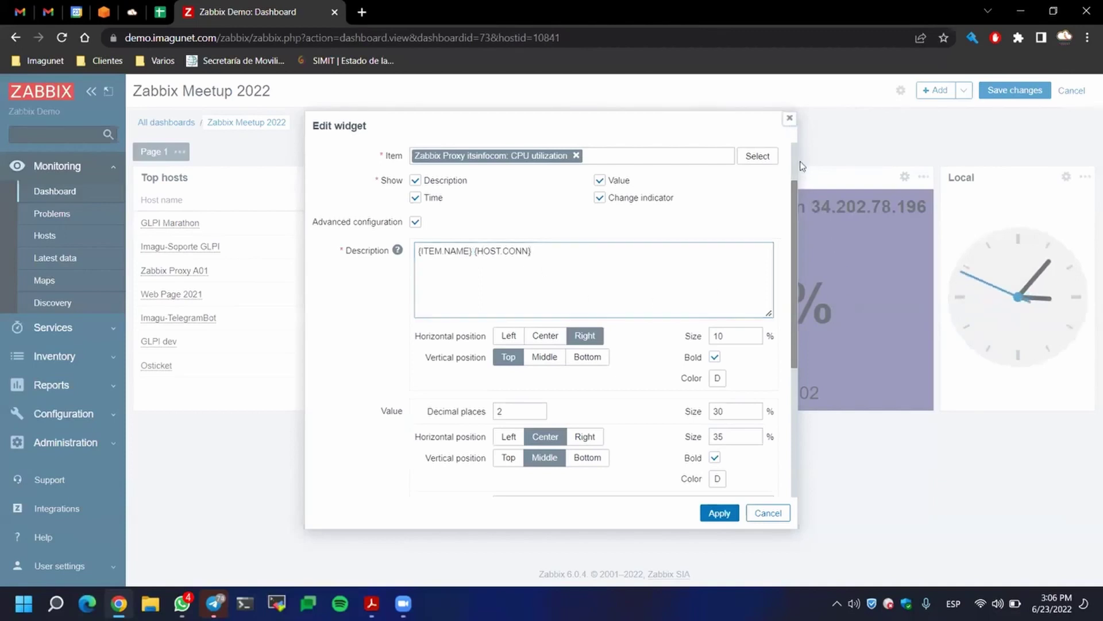
{"action": "left_click", "coordinate": [790, 118]}
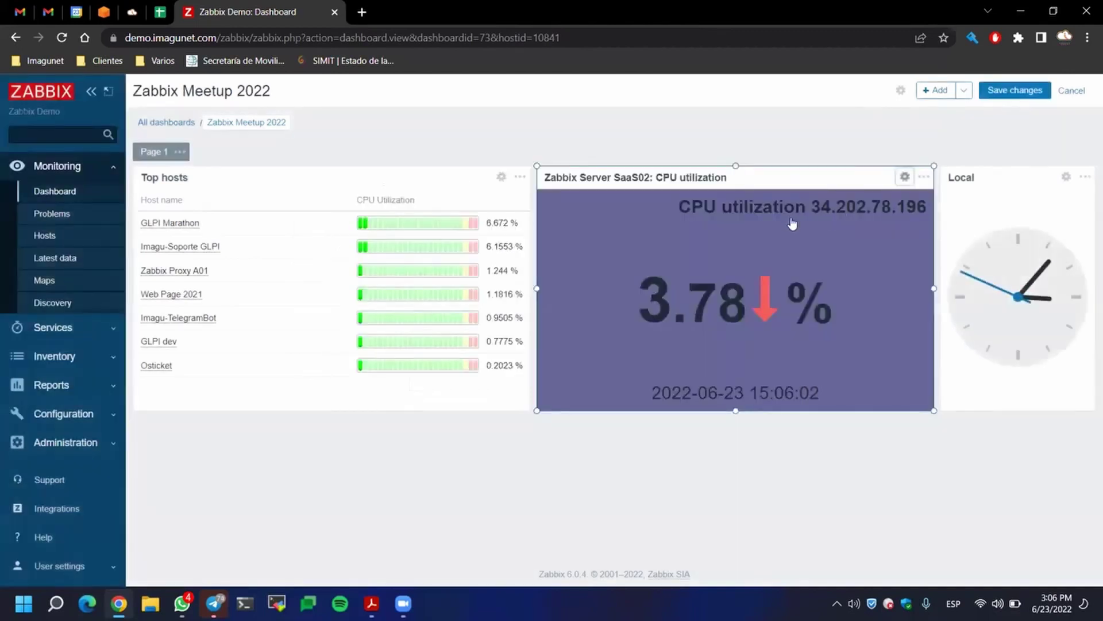
Change the Item value widget's description to {ITEM.NAME} {HOST.HOST}, apply it and save the dashboard.
{"action": "left_click", "coordinate": [906, 177]}
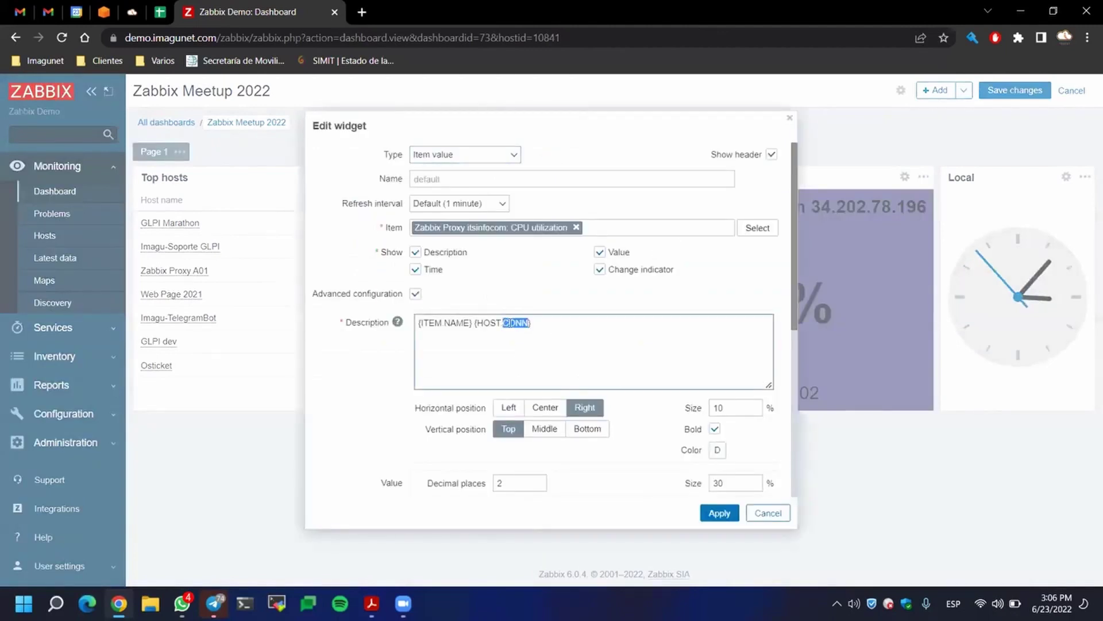
{"action": "type", "text": "HOST"}
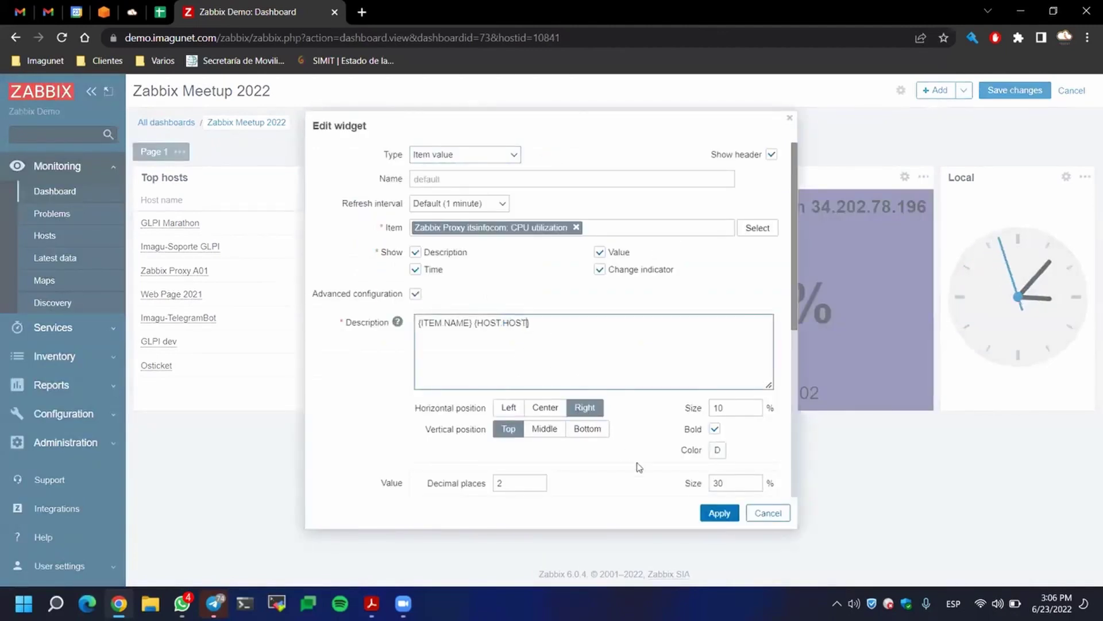
{"action": "left_click", "coordinate": [720, 513]}
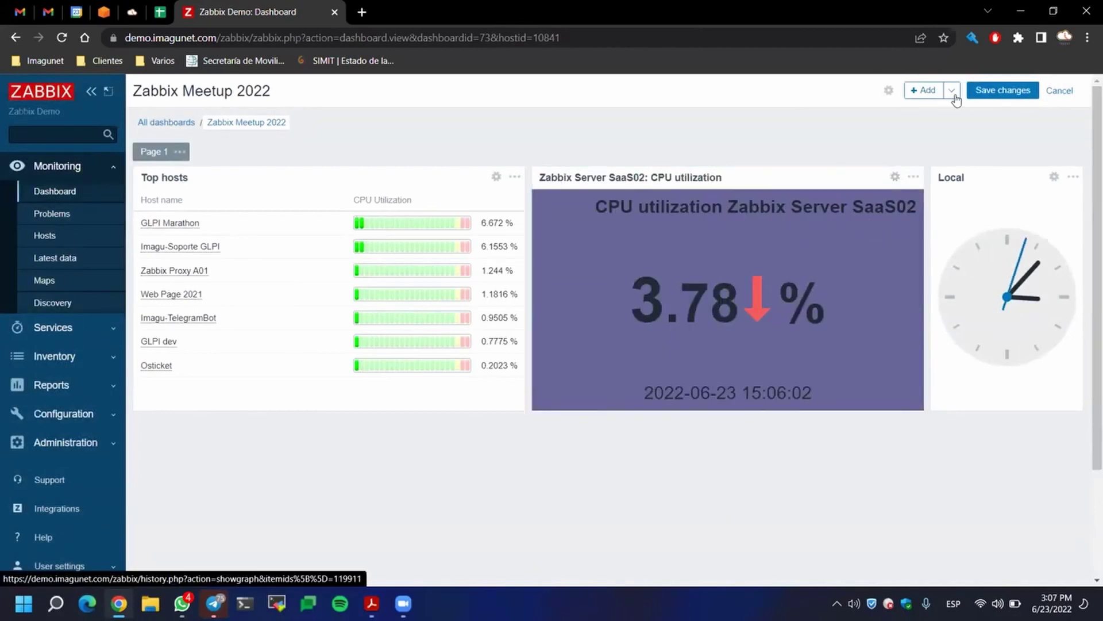
{"action": "left_click", "coordinate": [1003, 90]}
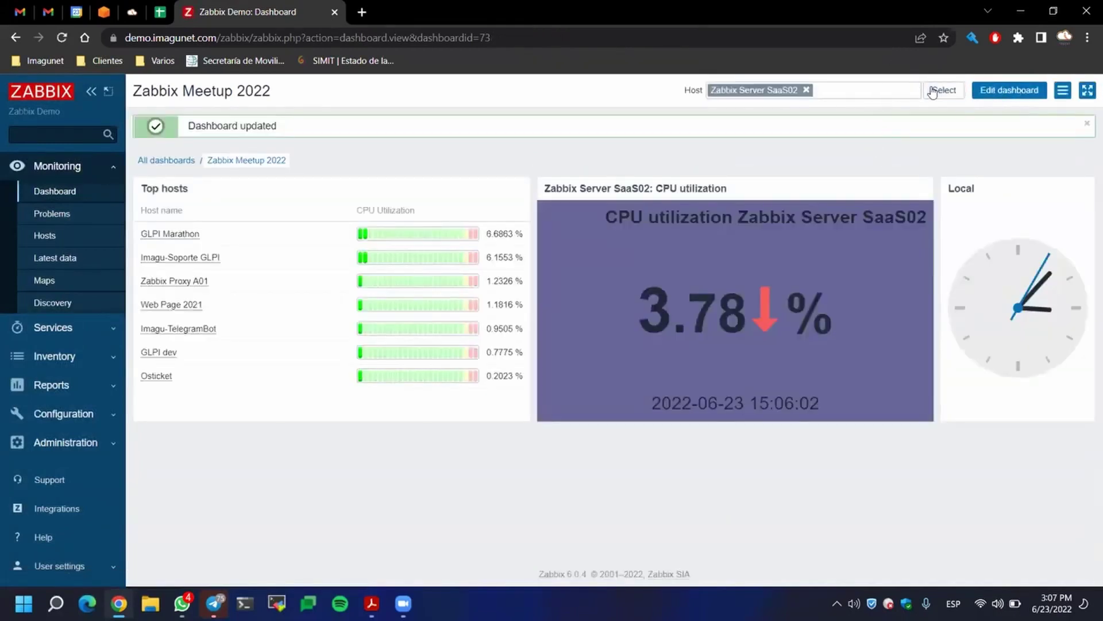
Switch the dashboard's host filter to Zabbix Server Somex and dismiss the update message.
{"action": "left_click", "coordinate": [940, 91]}
{"action": "left_click", "coordinate": [373, 430]}
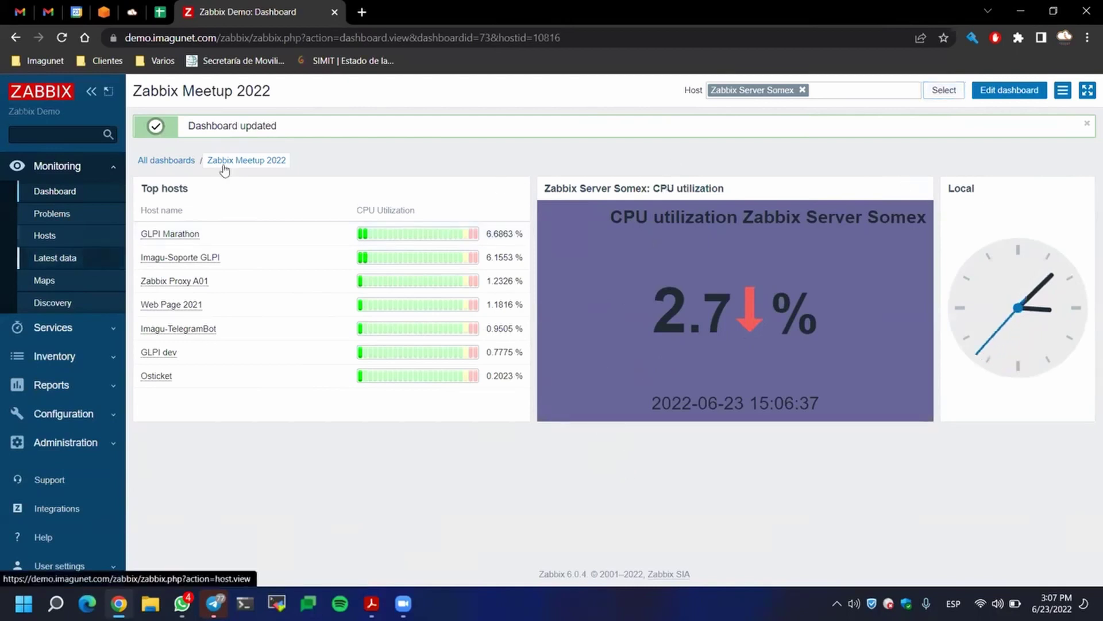
{"action": "left_click", "coordinate": [1088, 123]}
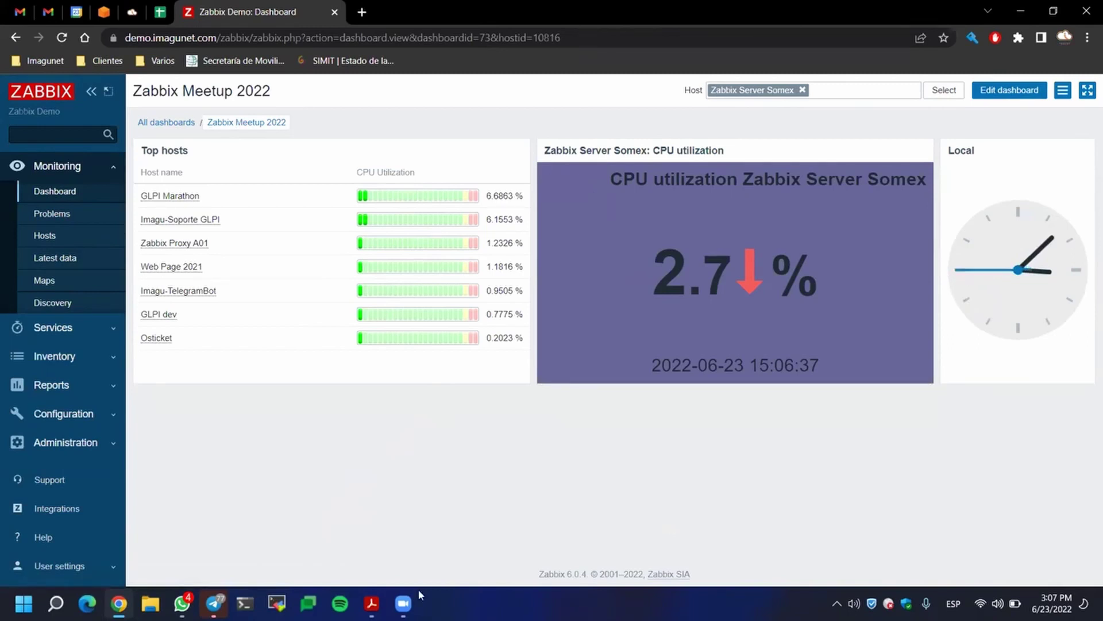
Switch to the presentation in Adobe Acrobat Reader and show the Preguntas slide in full screen.
{"action": "left_click", "coordinate": [372, 603]}
{"action": "scroll", "coordinate": [417, 320], "scroll_direction": "down", "scroll_amount": 1}
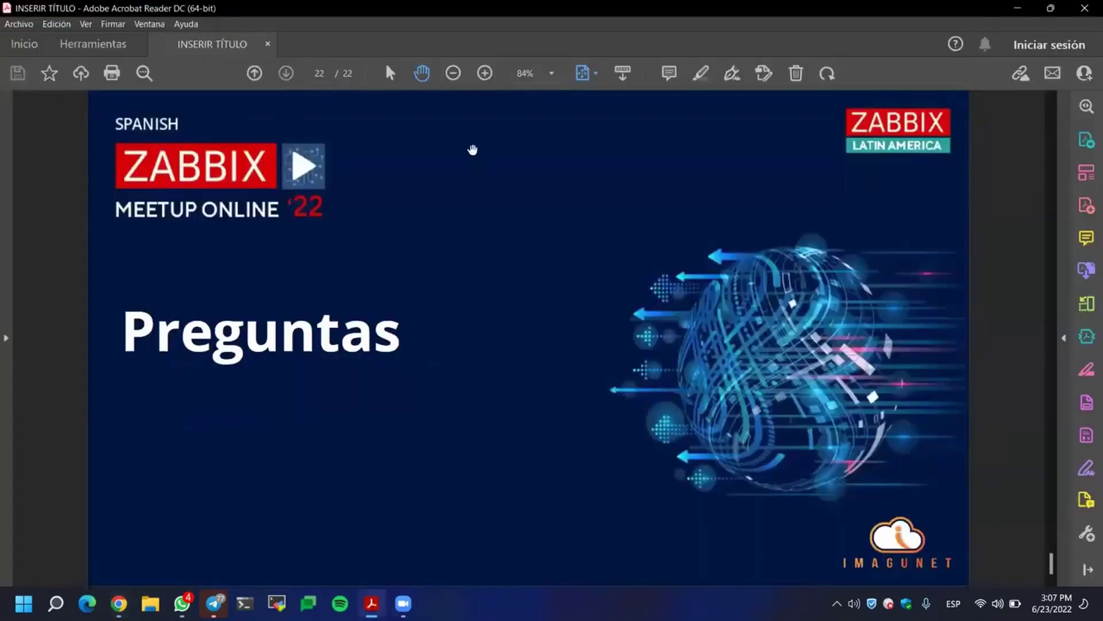
{"action": "left_click", "coordinate": [86, 25]}
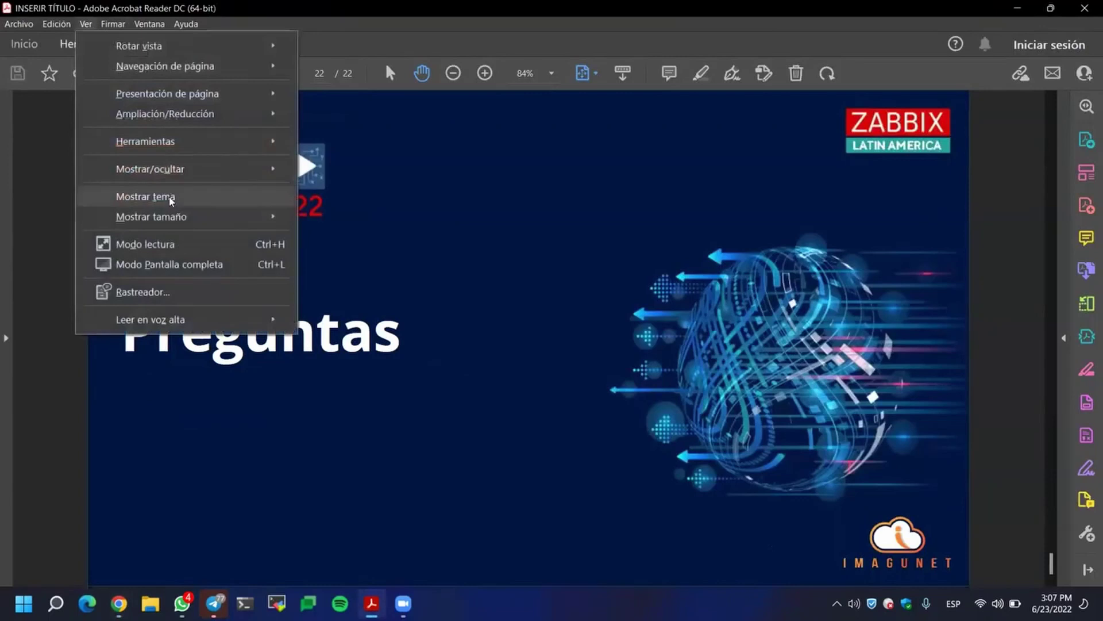
{"action": "left_click", "coordinate": [172, 265]}
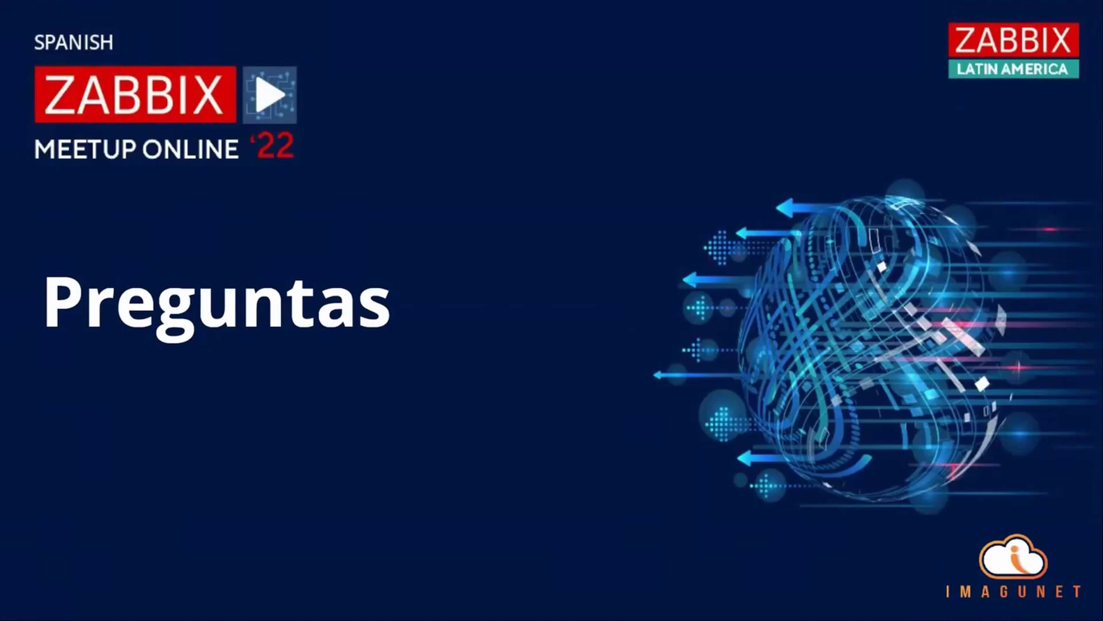
Leave full screen, return to the Zabbix dashboard in the browser, and look through the Reports section's entries.
{"action": "key", "text": "Escape"}
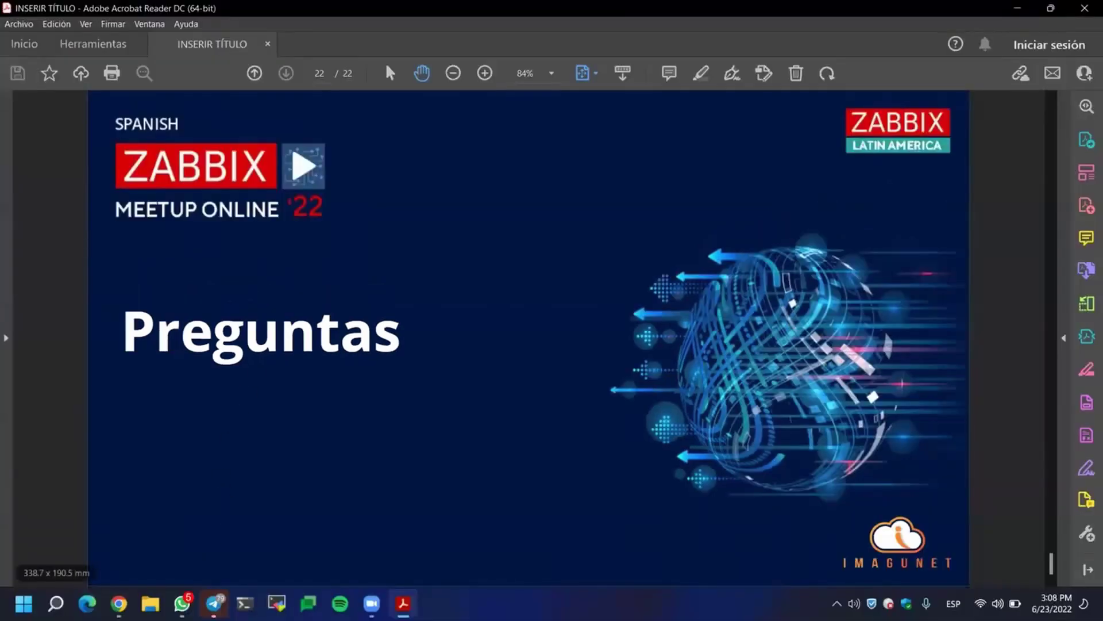
{"action": "key", "text": "alt+Tab"}
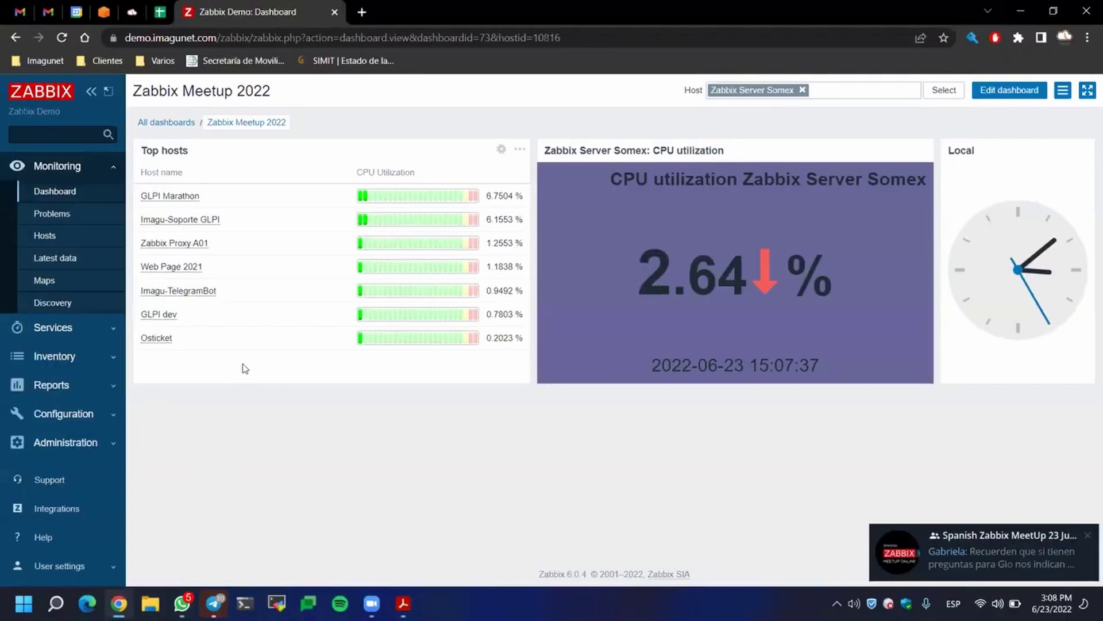
{"action": "left_click", "coordinate": [44, 388]}
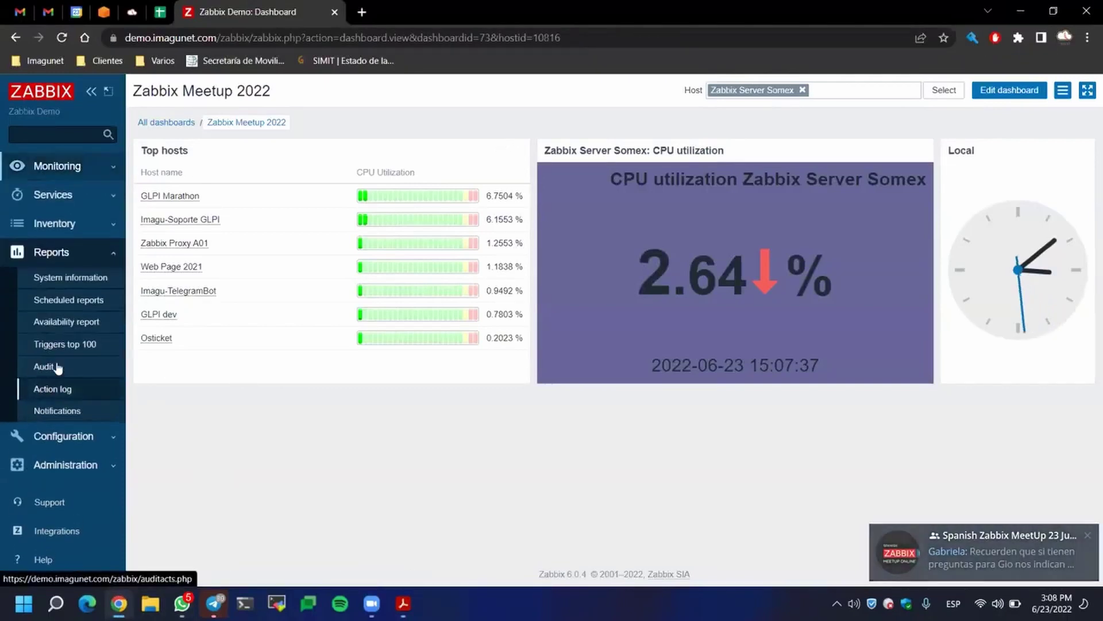
{"action": "scroll", "coordinate": [80, 357], "scroll_direction": "down", "scroll_amount": 1}
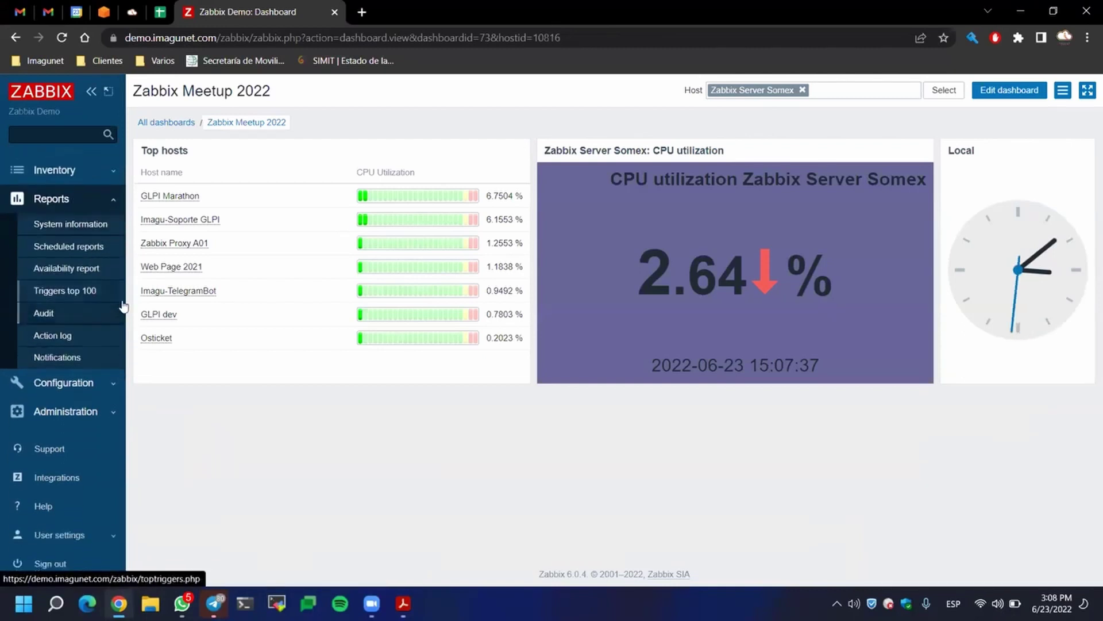
{"action": "scroll", "coordinate": [122, 307], "scroll_direction": "up", "scroll_amount": 1}
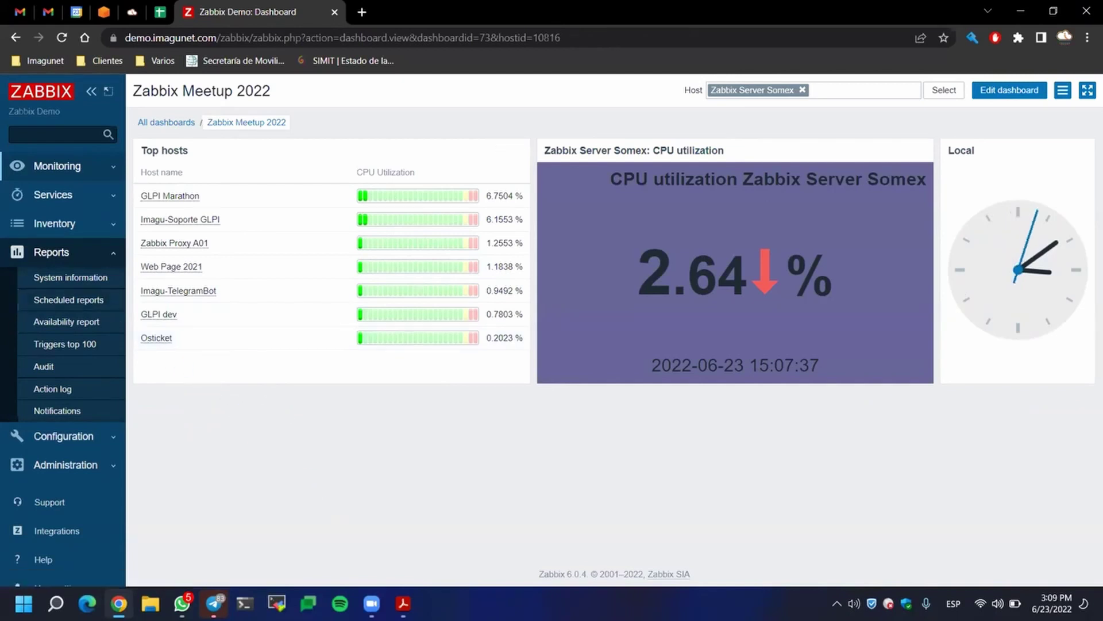
Go back to the Acrobat Reader presentation and display its closing questions slide in full screen again.
{"action": "left_click", "coordinate": [404, 604]}
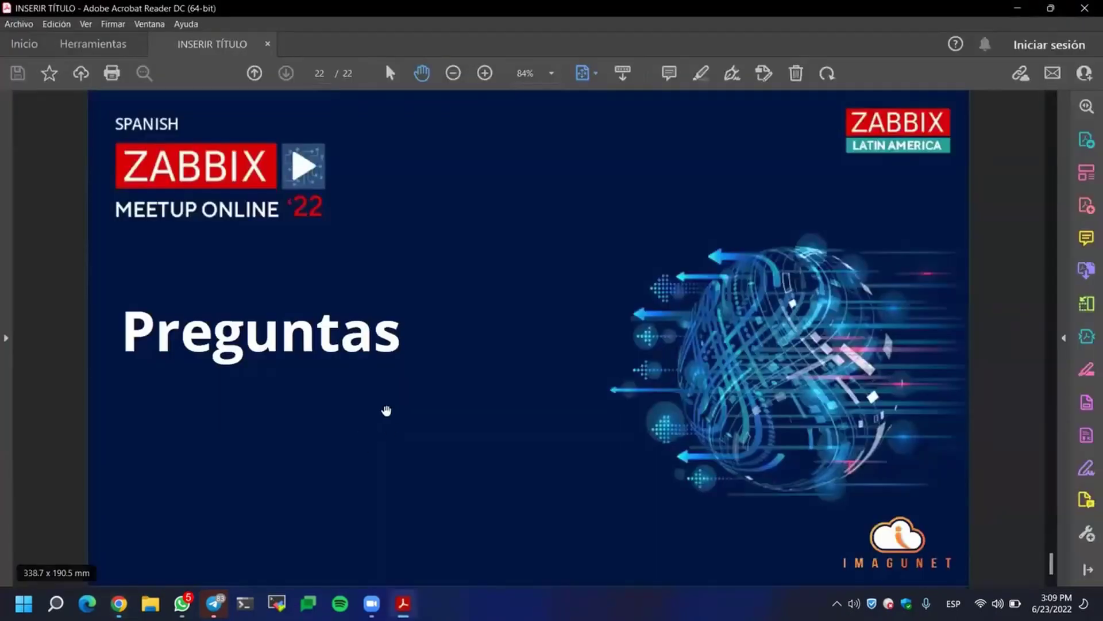
{"action": "left_click", "coordinate": [80, 25]}
{"action": "left_click", "coordinate": [167, 264]}
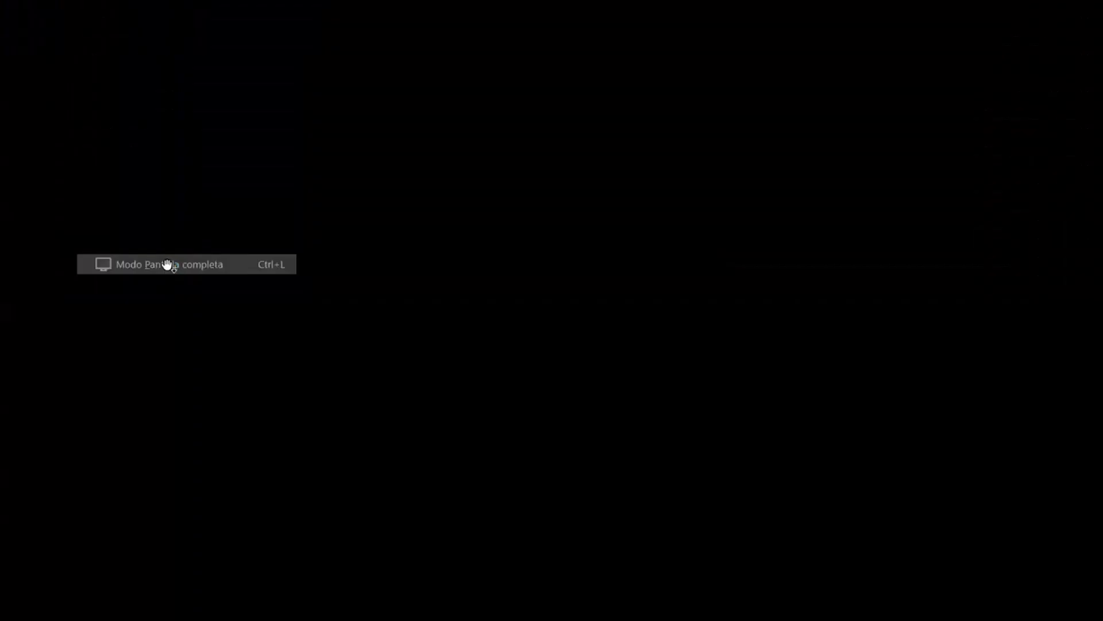